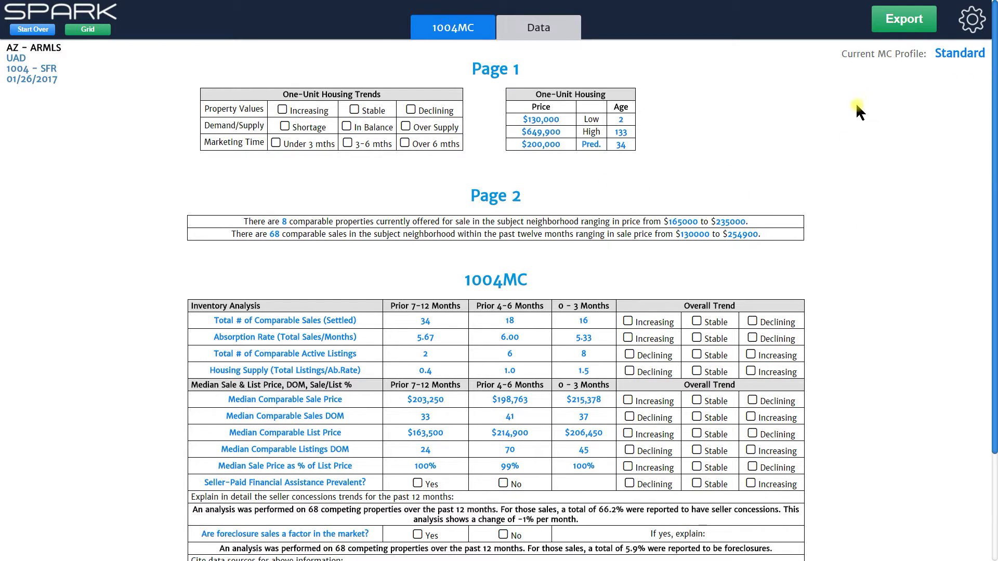
Choose Calculations from the gear settings menu to open SPARK's calculation explanation page
left_click(975, 25)
left_click(976, 26)
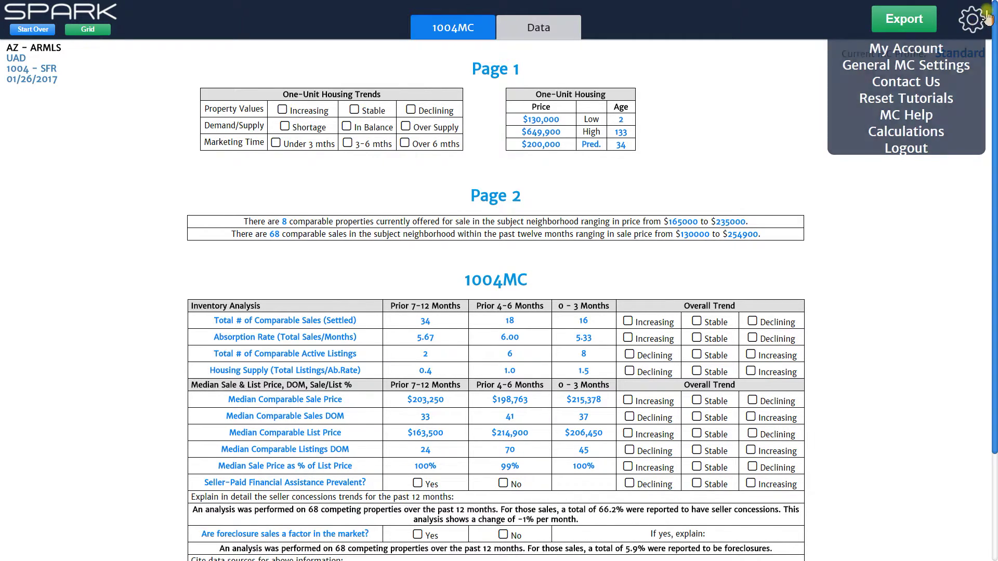
left_click(974, 25)
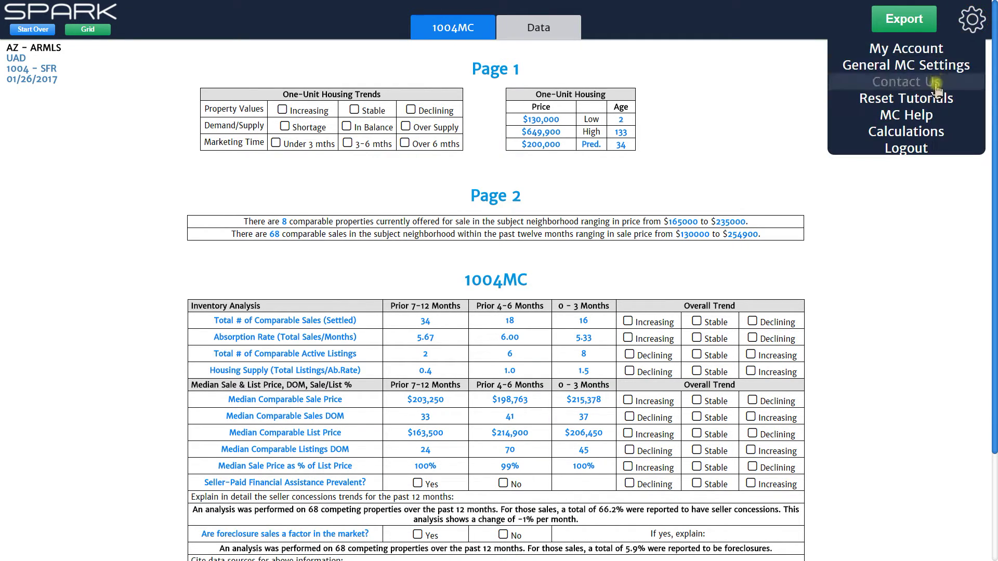
left_click(916, 133)
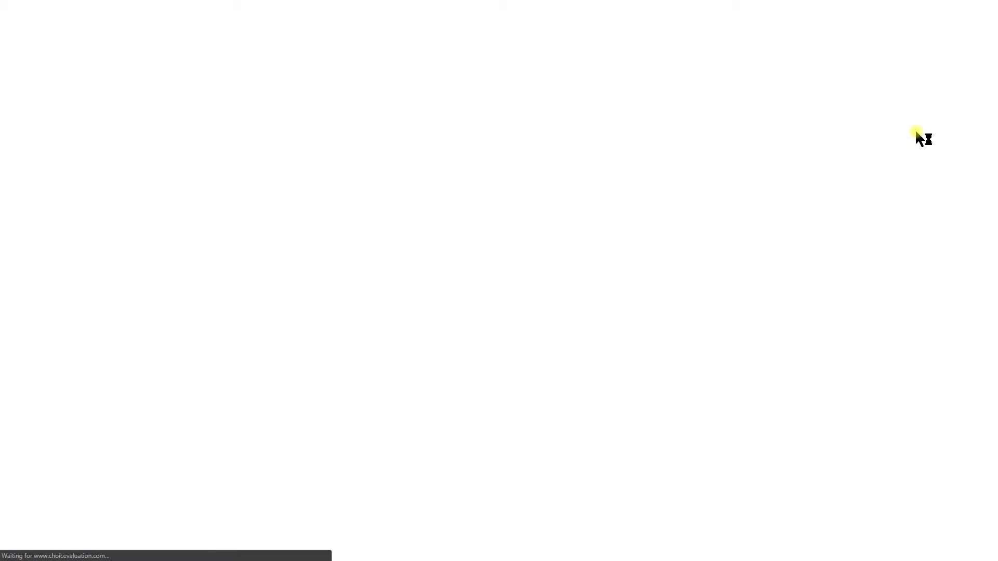
Read the 'How SPARK calculates' page down to the scatter-plot exceptions section
scroll(624, 287, "down", 3)
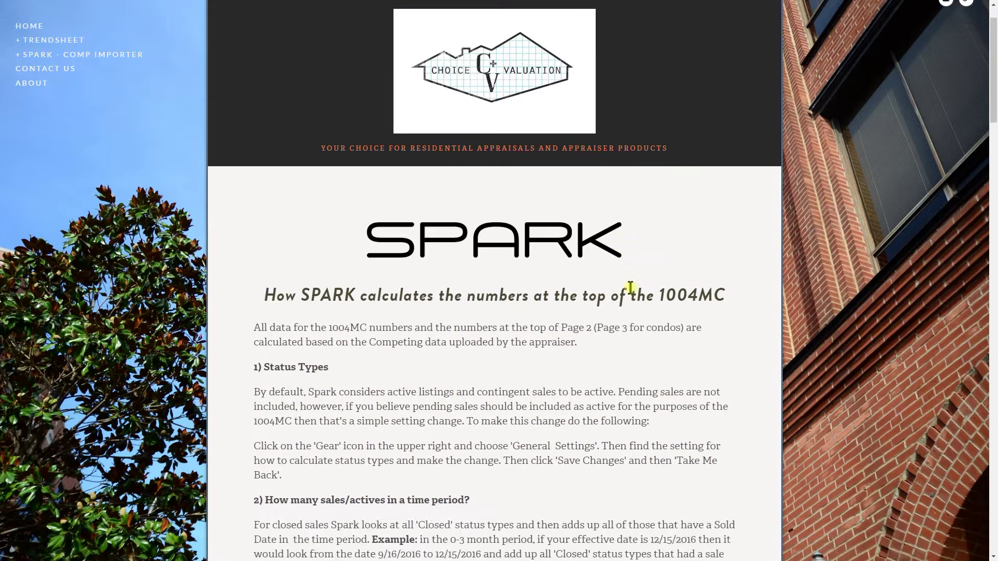
scroll(648, 287, "down", 1)
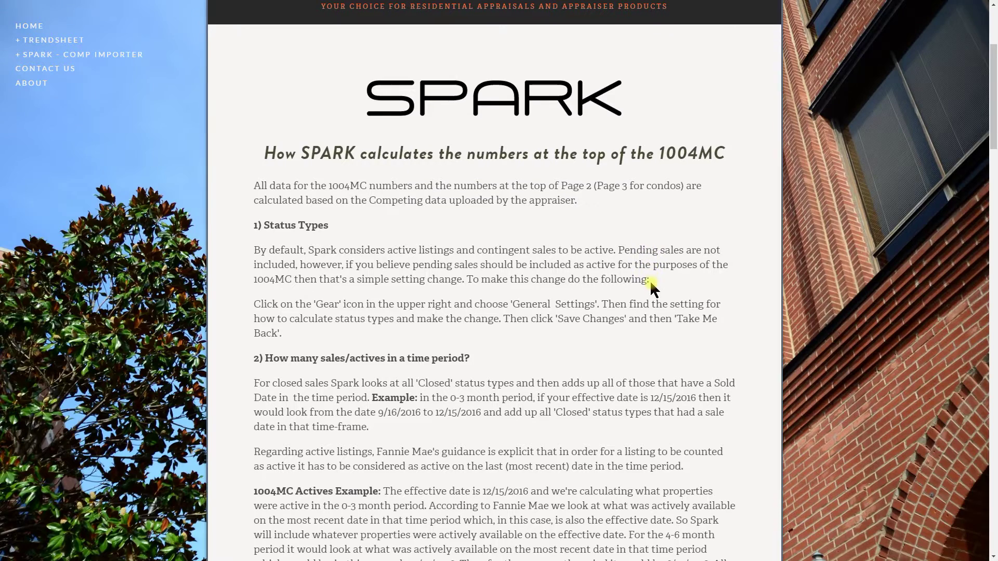
scroll(637, 283, "down", 4)
scroll(637, 284, "up", 5)
scroll(410, 269, "down", 3)
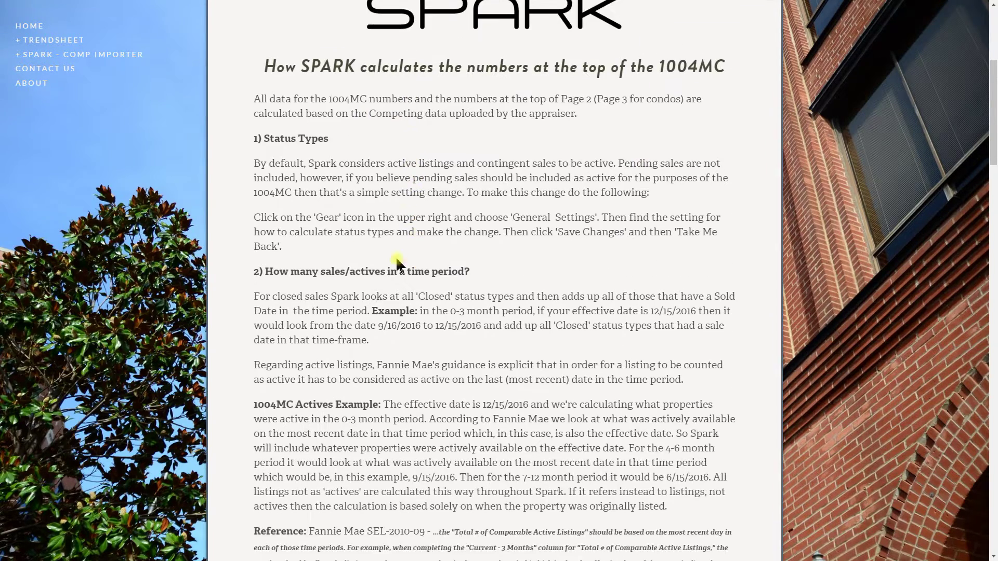
scroll(458, 300, "down", 3)
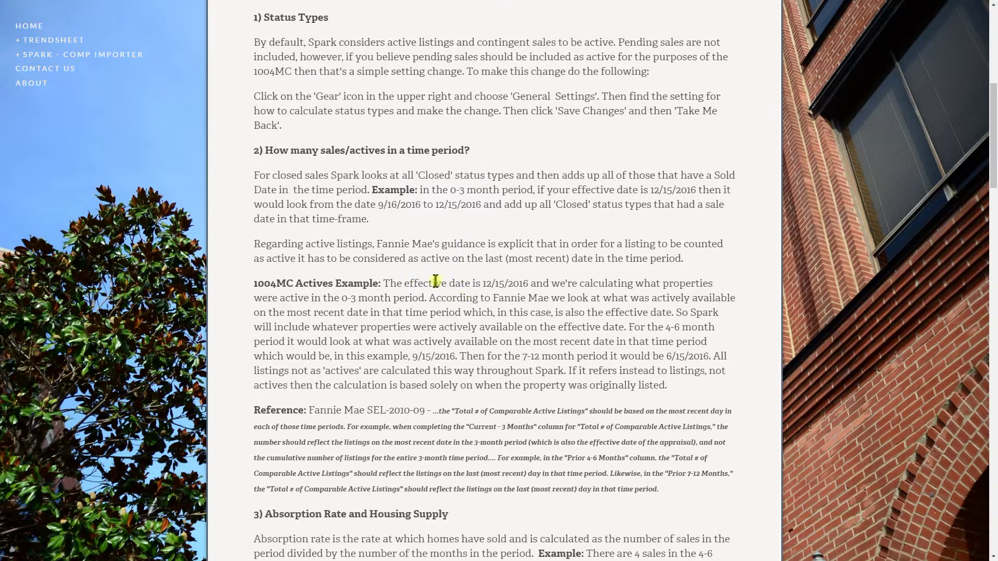
scroll(444, 281, "down", 7)
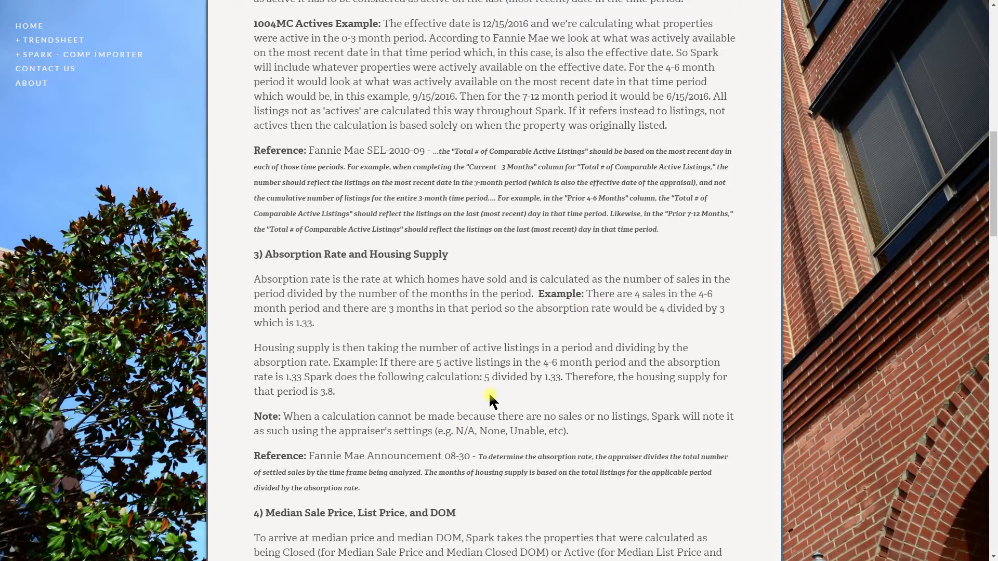
scroll(491, 401, "down", 20)
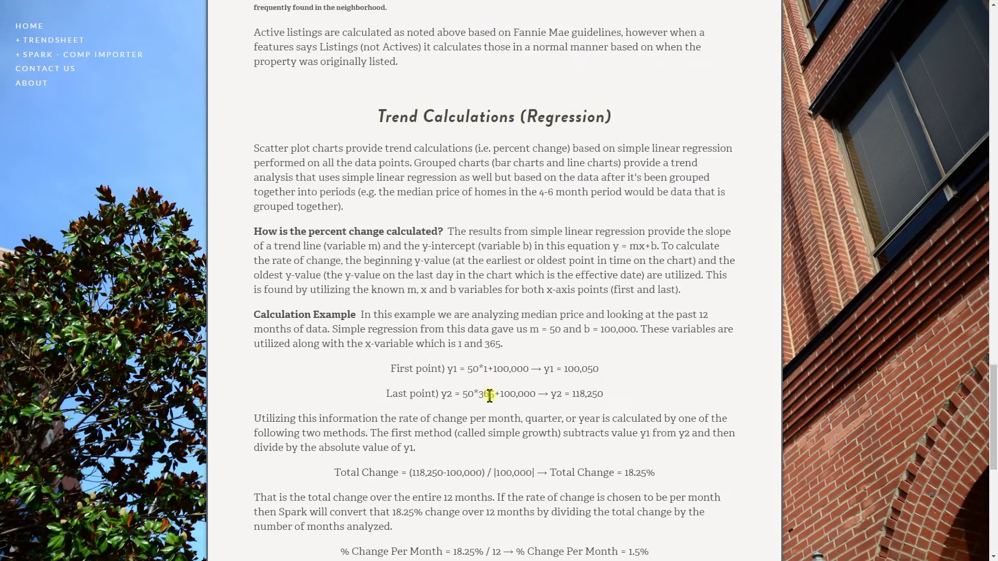
scroll(434, 223, "down", 4)
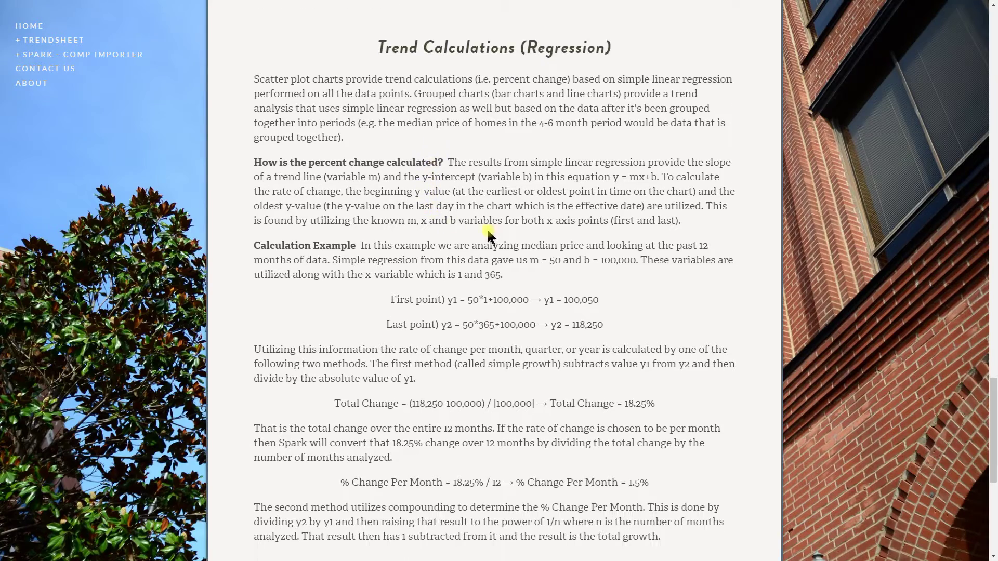
scroll(540, 281, "down", 5)
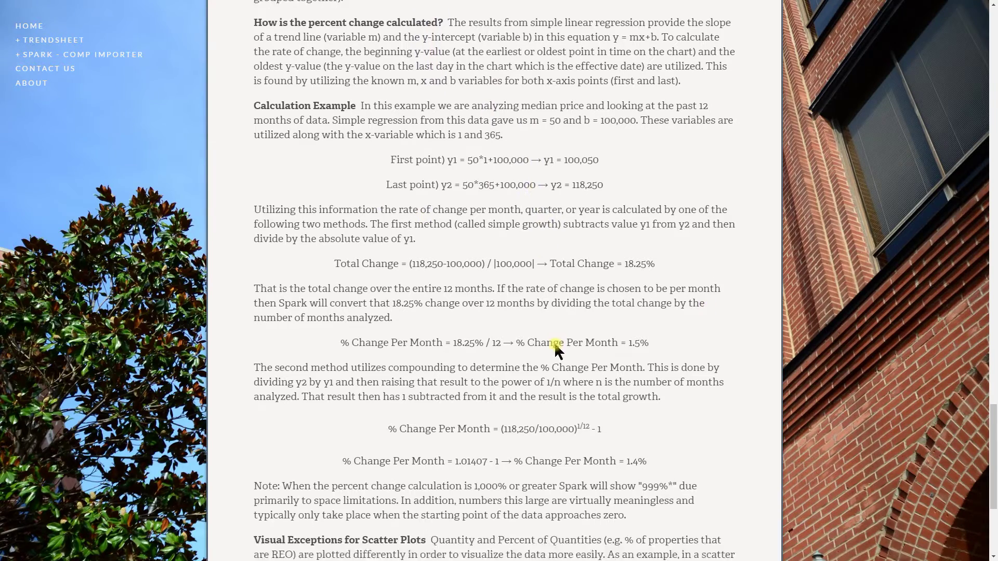
scroll(567, 361, "down", 2)
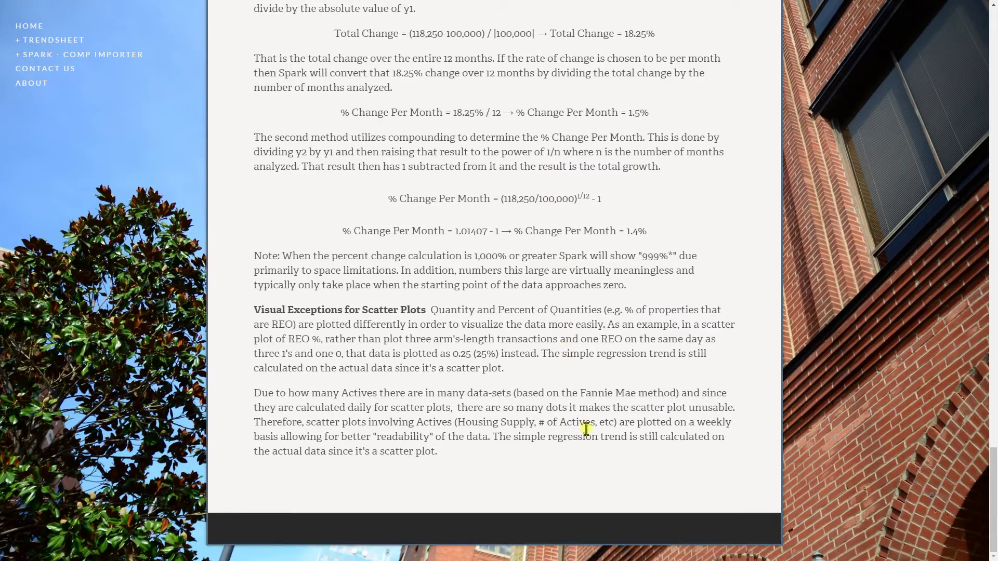
scroll(586, 430, "up", 20)
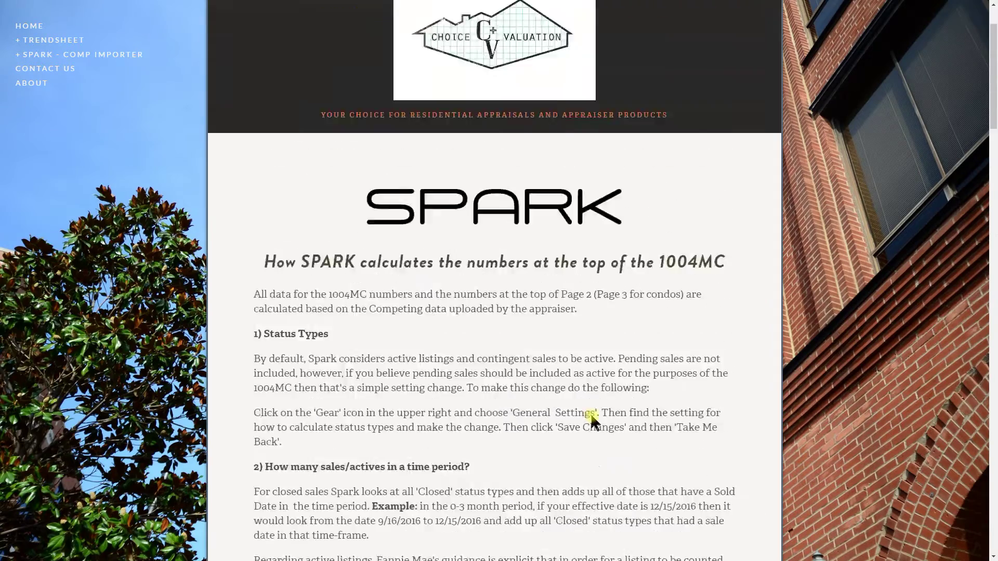
Review the calculations help page and highlight text in its lower sections
scroll(590, 413, "up", 2)
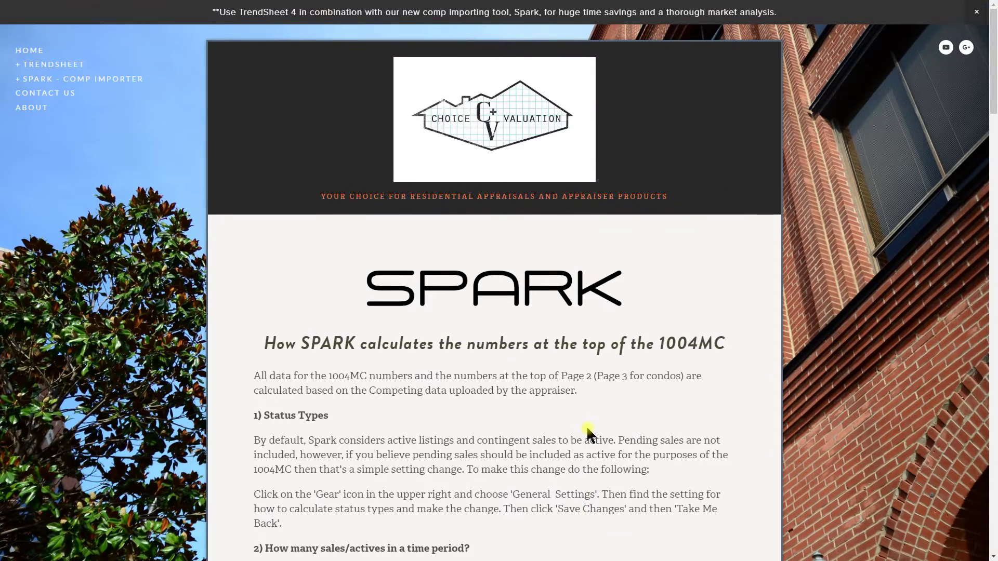
scroll(588, 430, "down", 12)
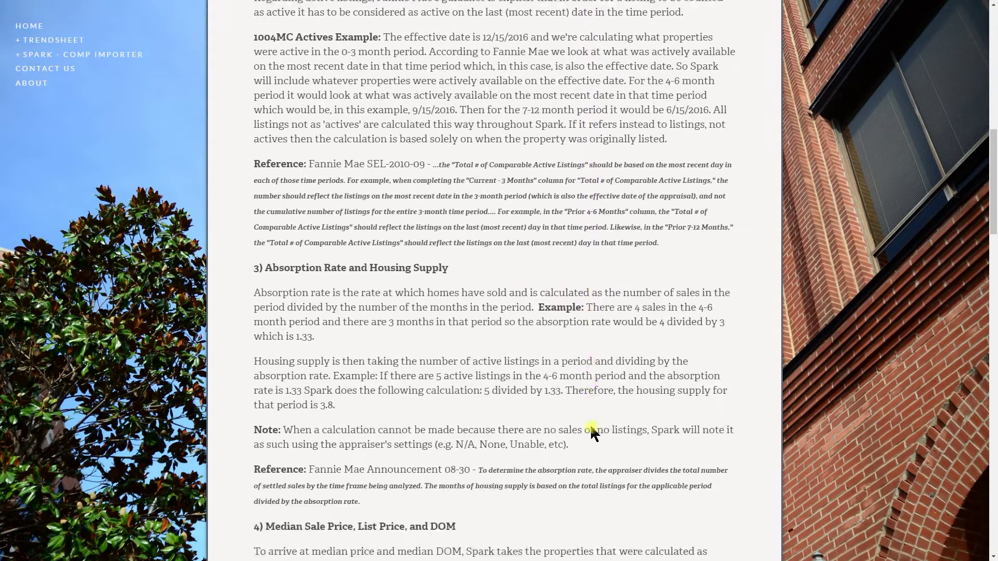
scroll(592, 432, "down", 4)
left_click_drag(405, 306, 245, 267)
scroll(499, 378, "down", 6)
scroll(499, 378, "down", 9)
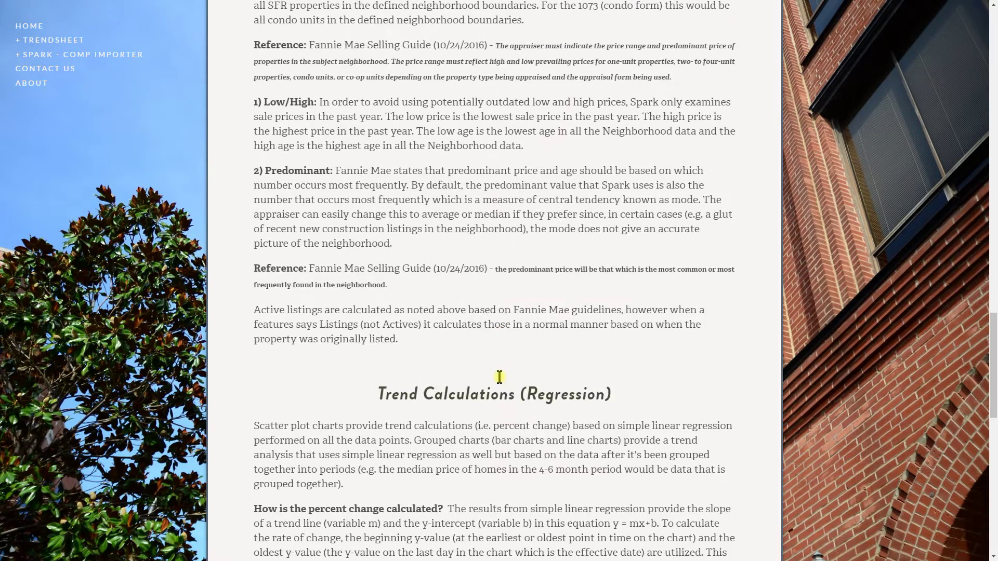
Select and then clear the Reference paragraph, returning to the top of the page
scroll(492, 350, "up", 1)
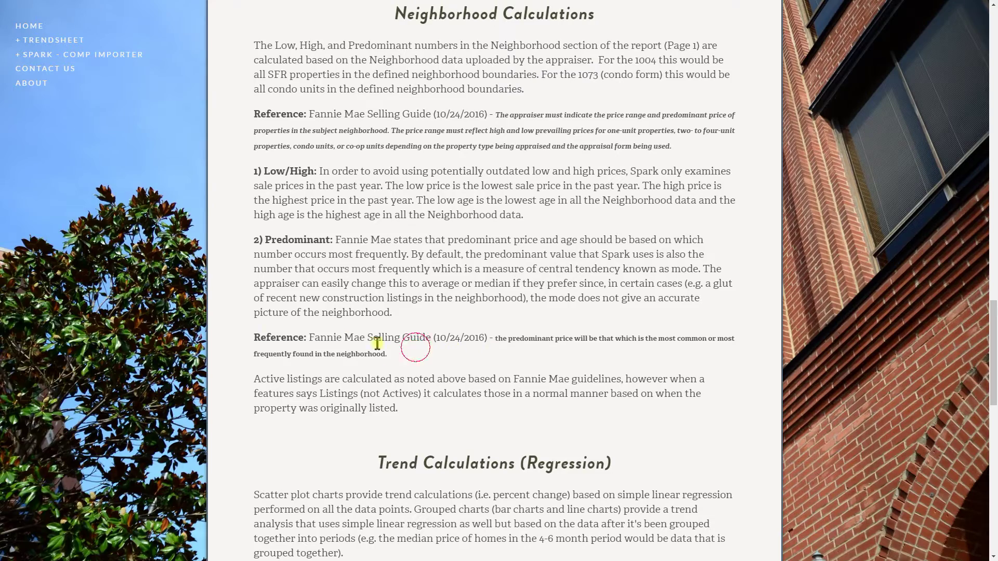
left_click_drag(414, 348, 271, 339)
scroll(448, 397, "up", 1)
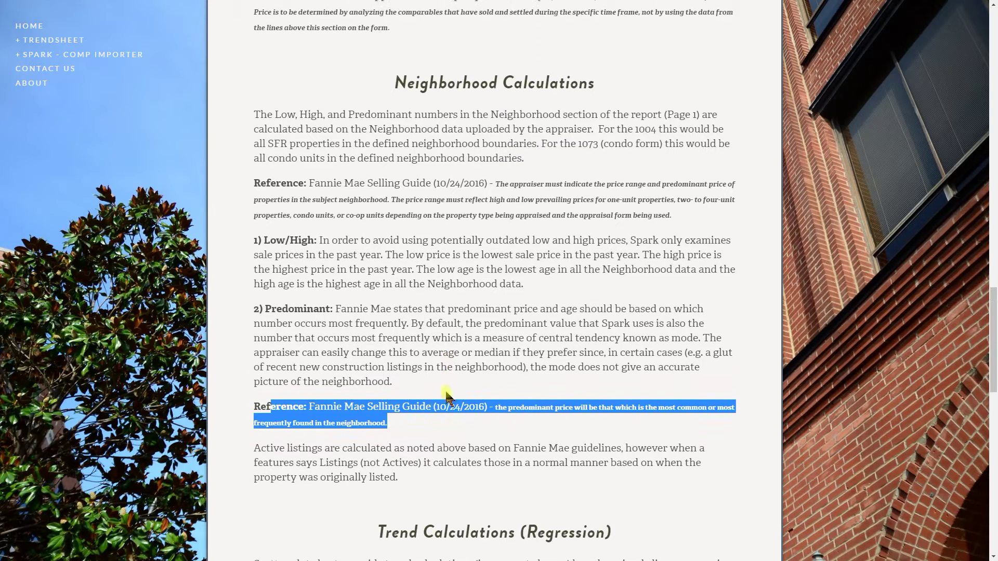
left_click(422, 421)
scroll(592, 420, "up", 20)
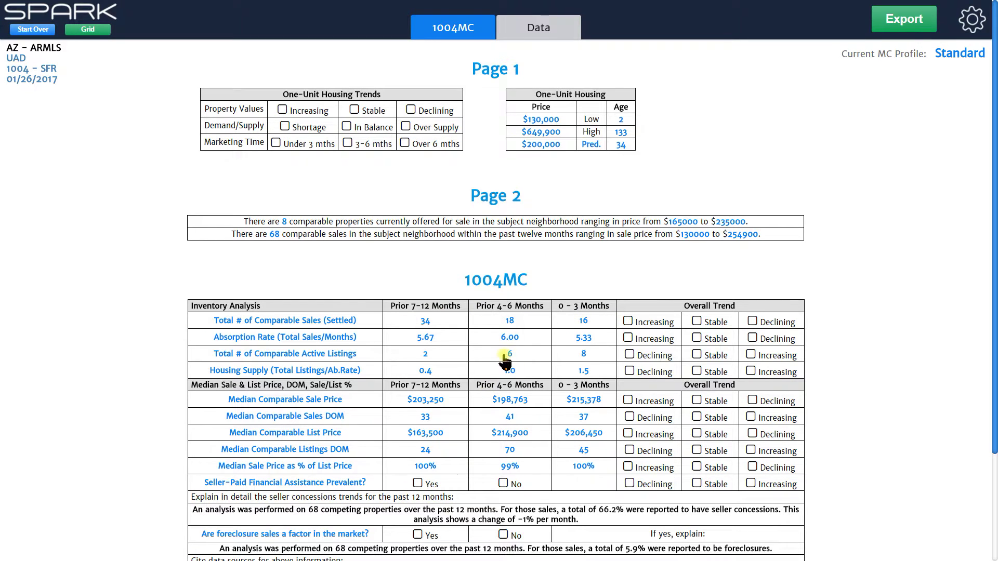
scroll(507, 322, "down", 2)
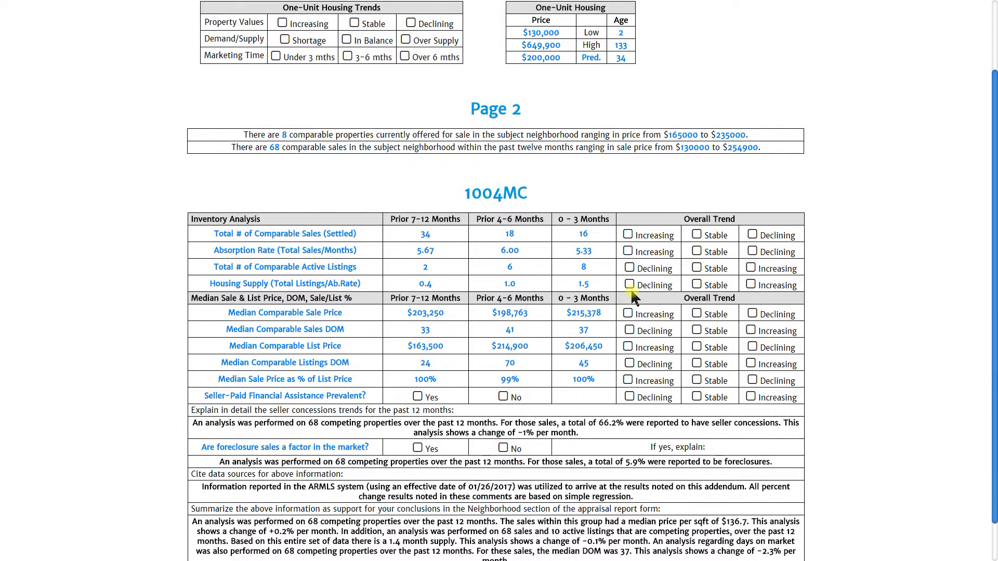
scroll(641, 96, "up", 1)
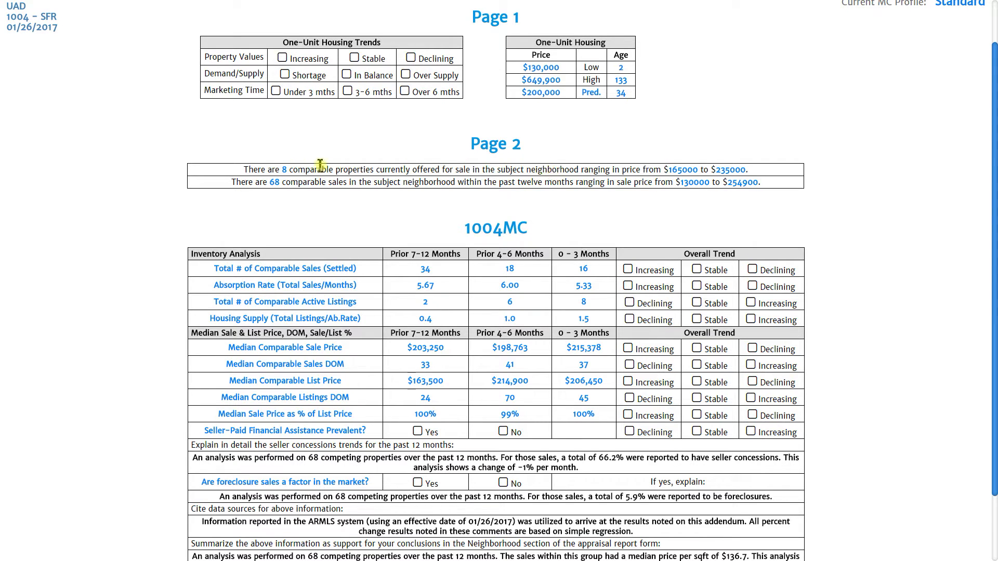
left_click(284, 171)
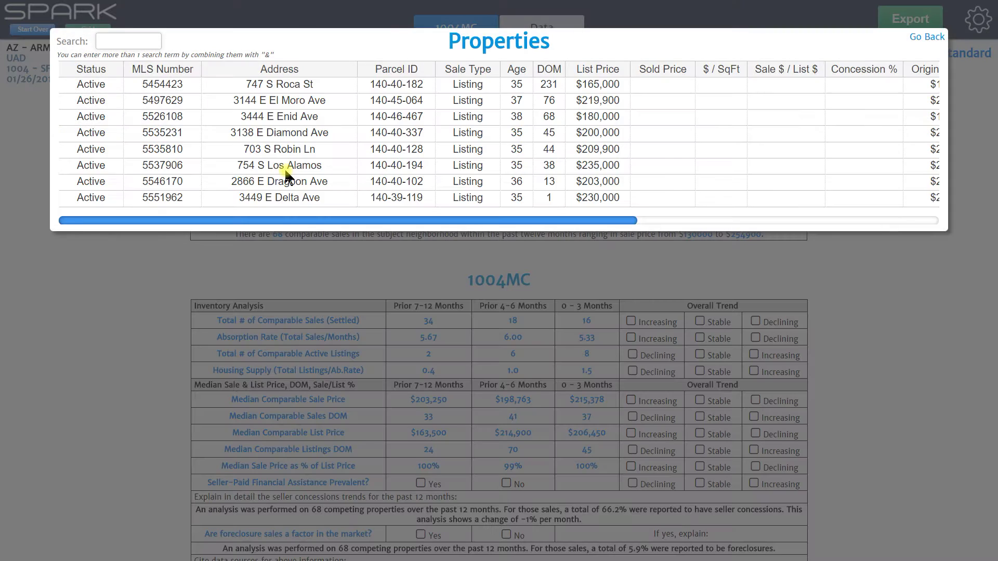
left_click_drag(499, 229, 392, 234)
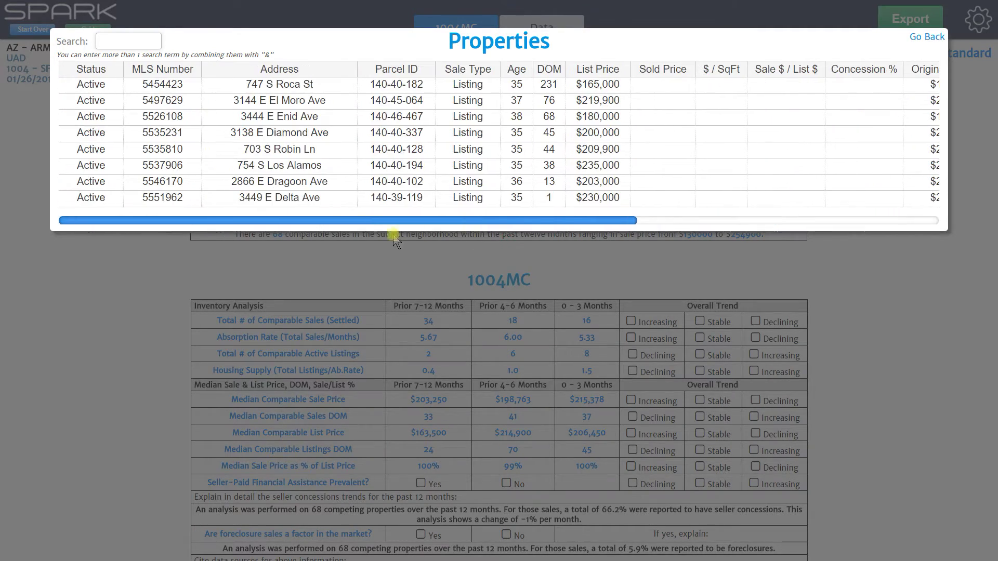
left_click(921, 38)
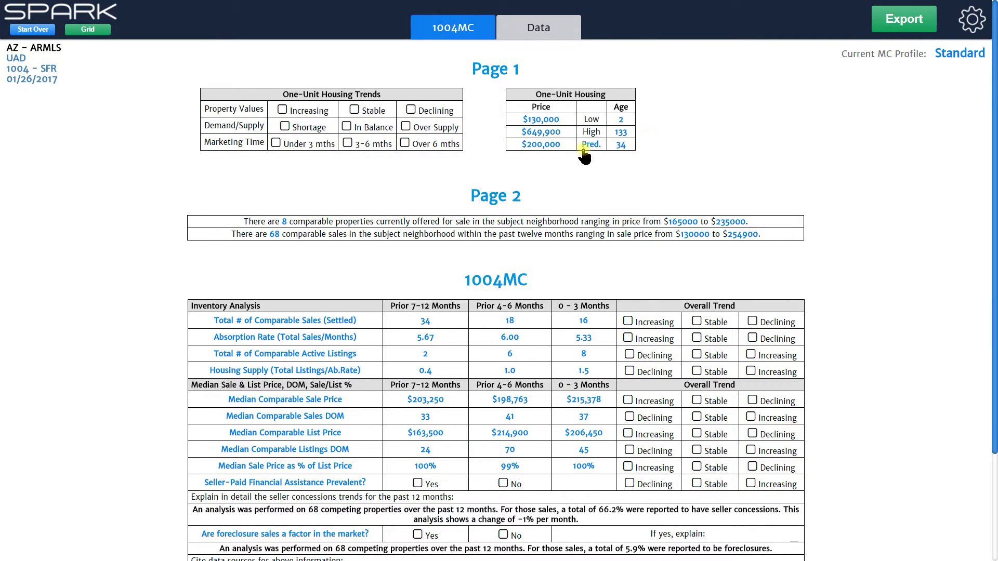
left_click(621, 146)
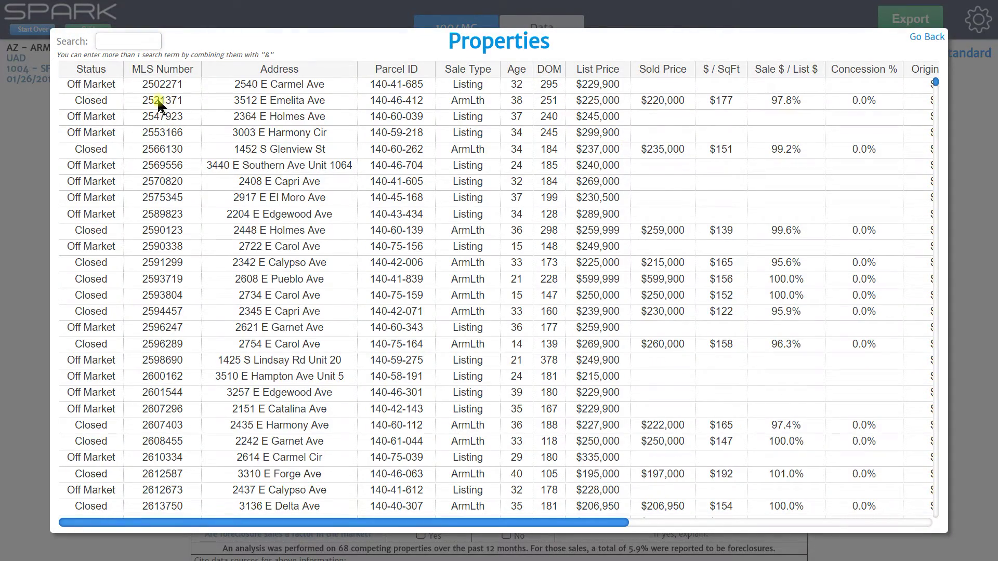
scroll(535, 322, "down", 15)
scroll(538, 287, "up", 12)
scroll(551, 260, "up", 9)
left_click(926, 37)
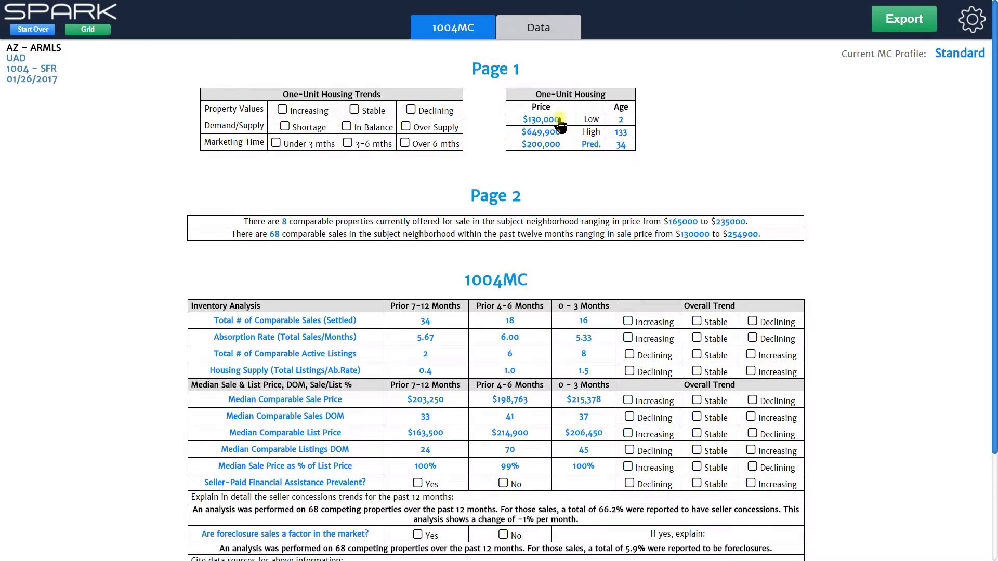
left_click(592, 145)
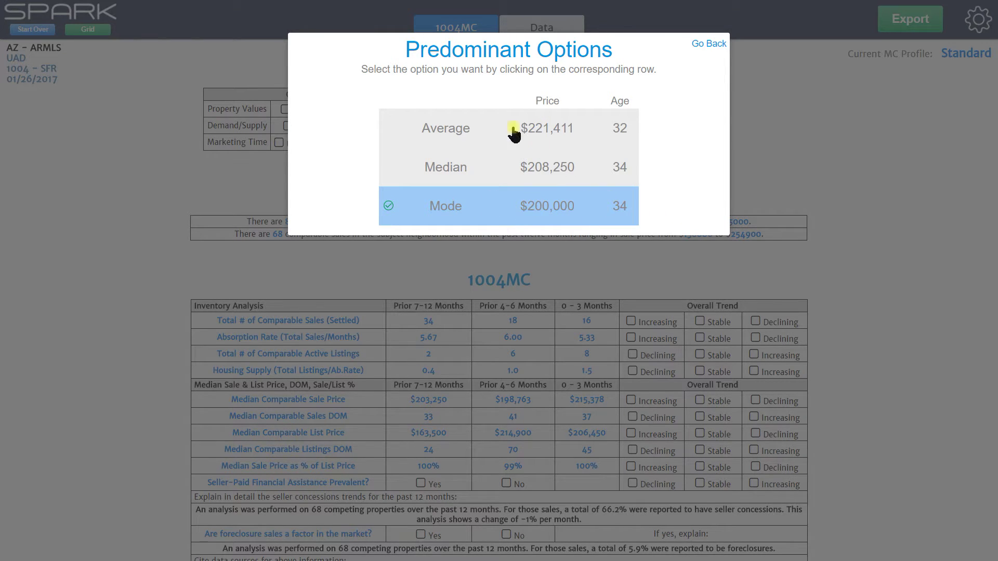
left_click(714, 44)
scroll(730, 239, "down", 3)
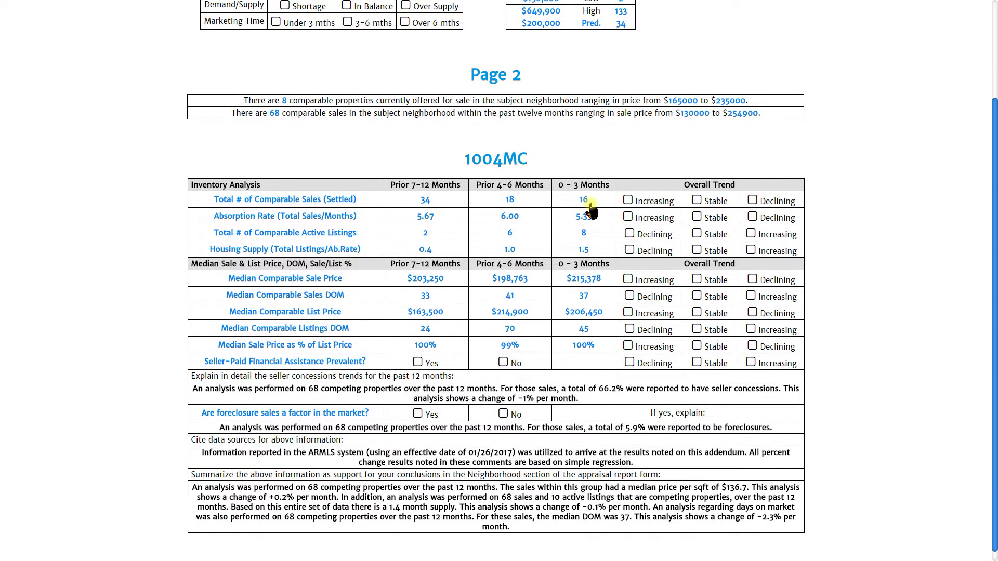
left_click(594, 281)
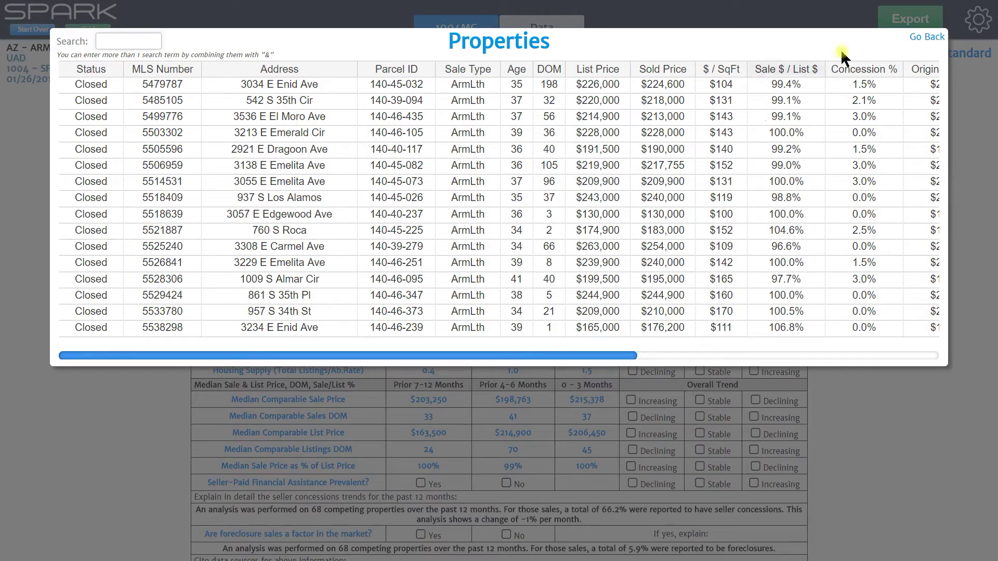
left_click(927, 40)
scroll(626, 306, "down", 3)
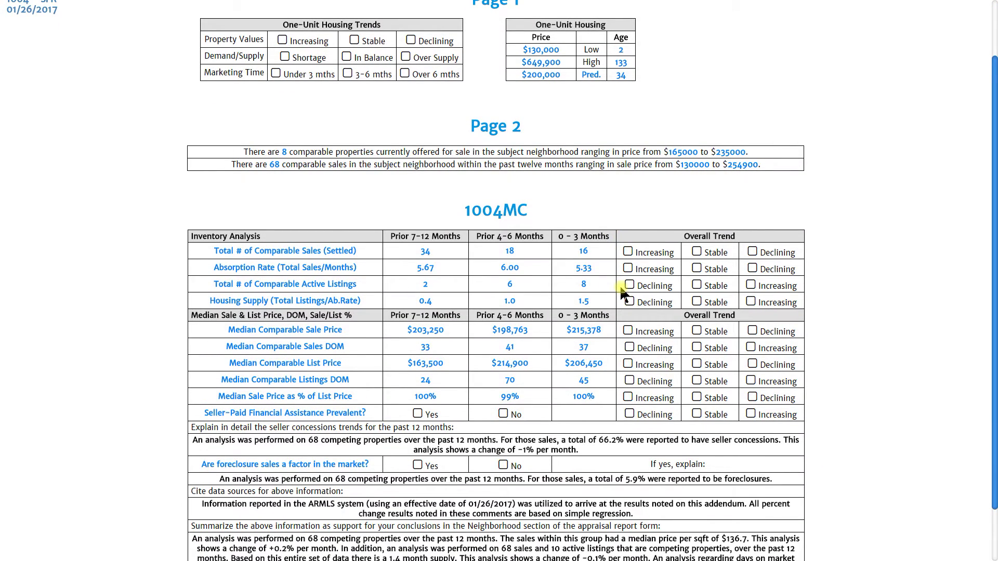
scroll(624, 293, "up", 2)
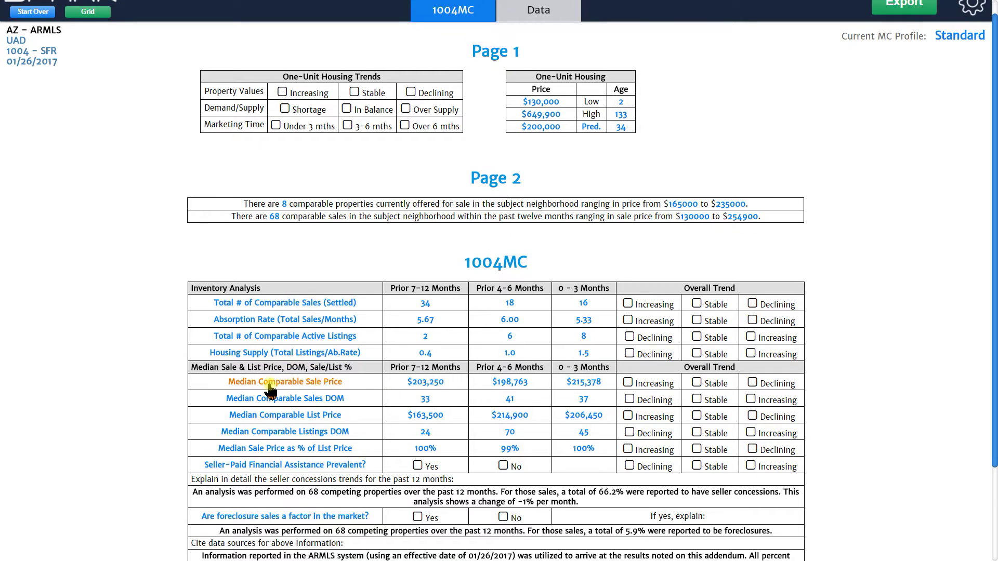
Open the Median Comparable Sale Price trend widgets and show the quarterly chart's data table
left_click(284, 383)
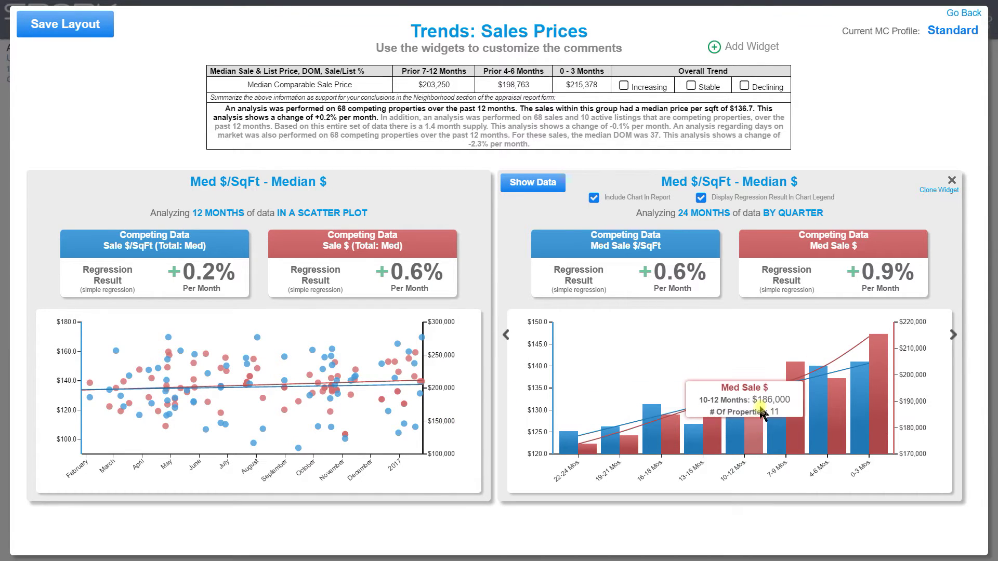
left_click(541, 186)
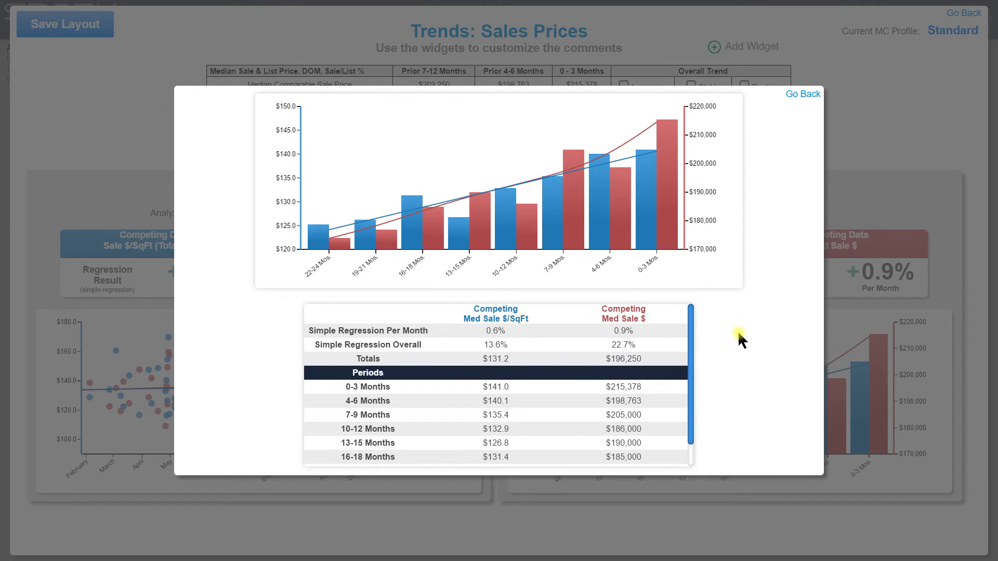
scroll(532, 345, "down", 1)
scroll(693, 344, "up", 1)
Highlight the $131.2 per sqft and $196,250 total medians, then clear the highlight
left_click_drag(523, 360, 479, 357)
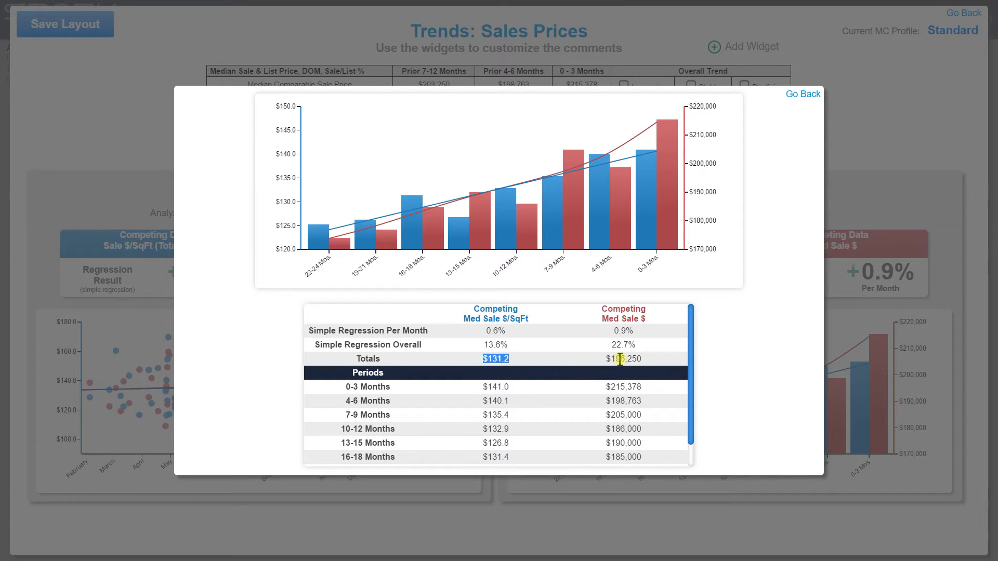
left_click_drag(601, 358, 651, 357)
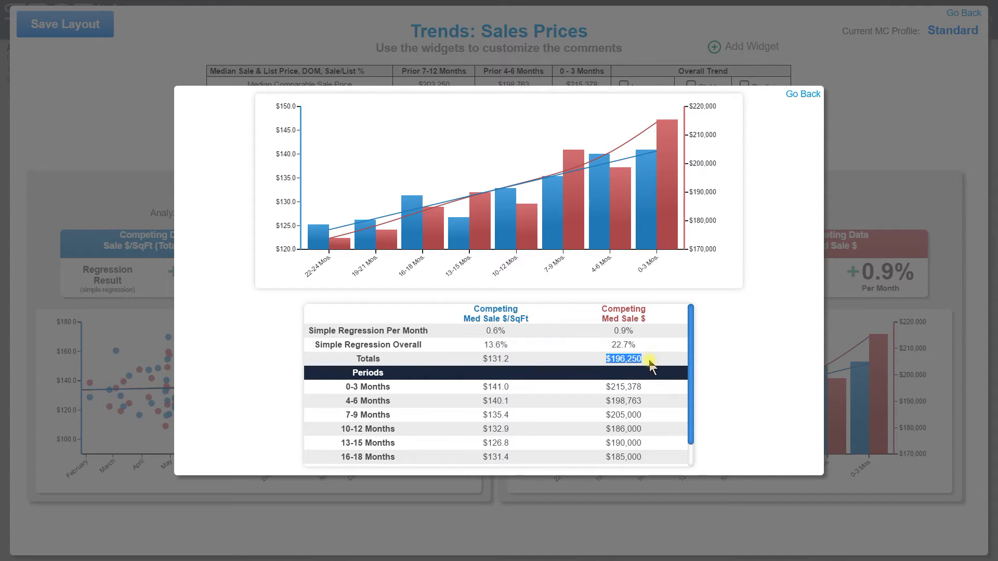
scroll(632, 377, "down", 1)
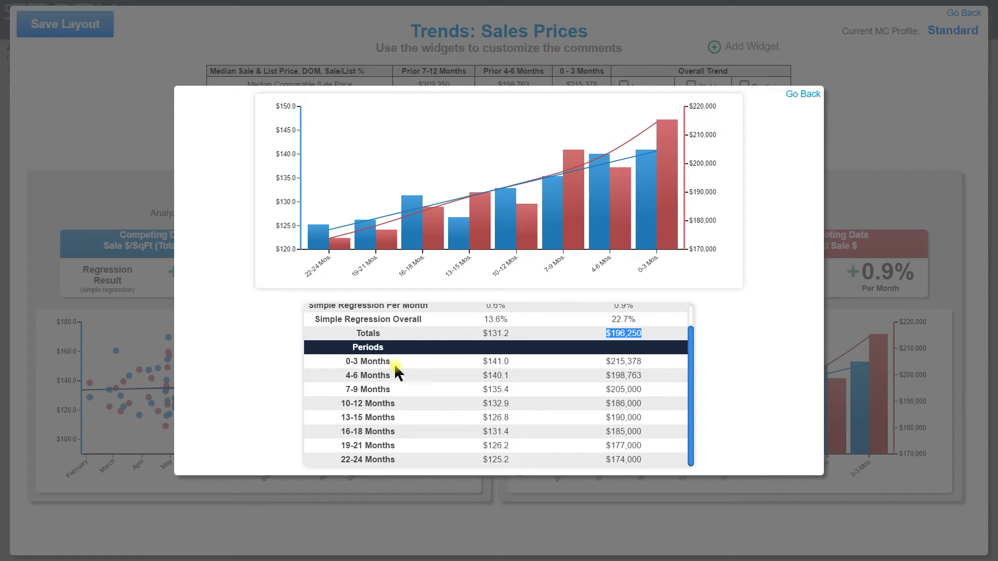
left_click(511, 363)
left_click(509, 383)
left_click(509, 421)
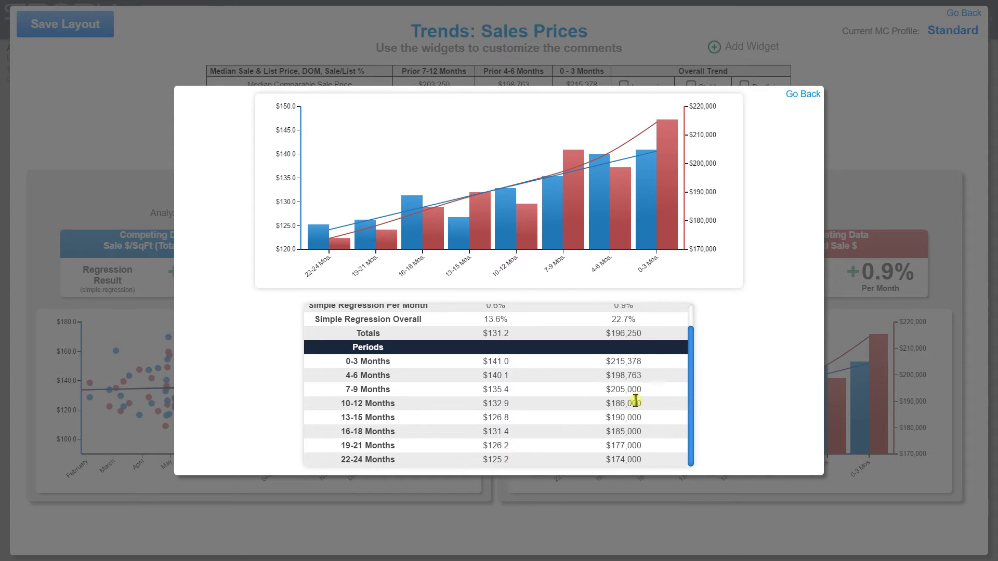
scroll(648, 413, "up", 1)
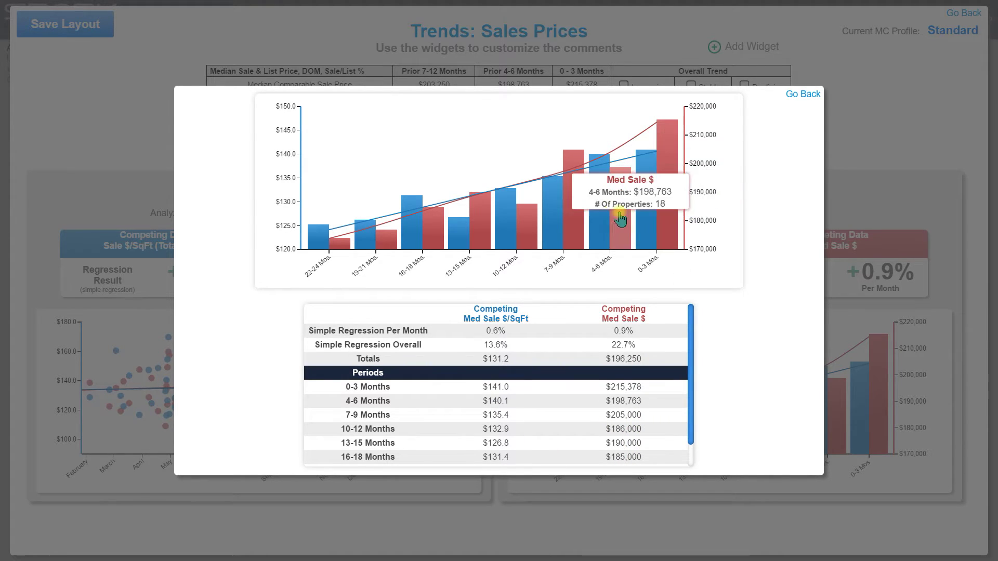
List the properties behind the 13-15 Mos. bar
mouse_move(522, 234)
mouse_move(453, 242)
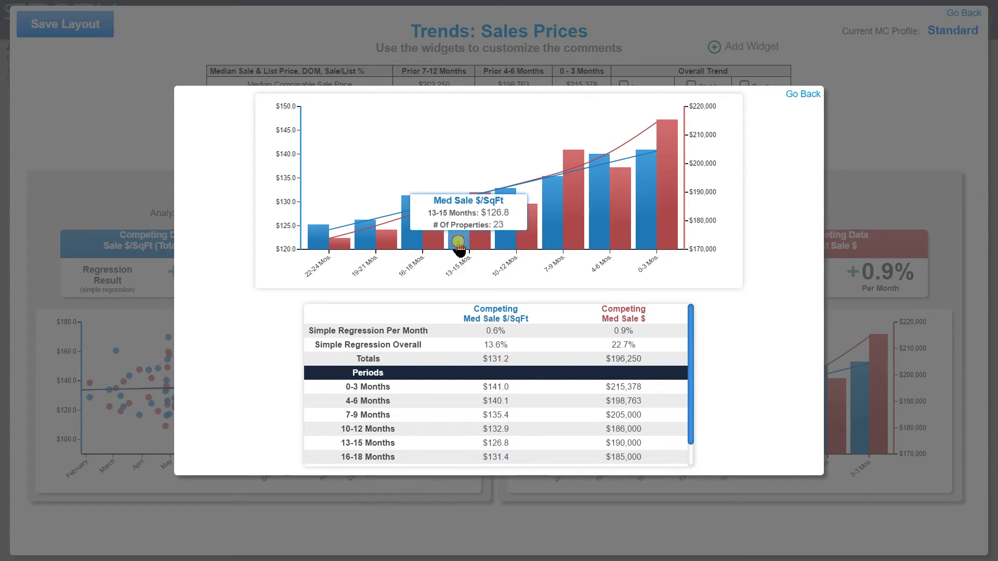
left_click(458, 243)
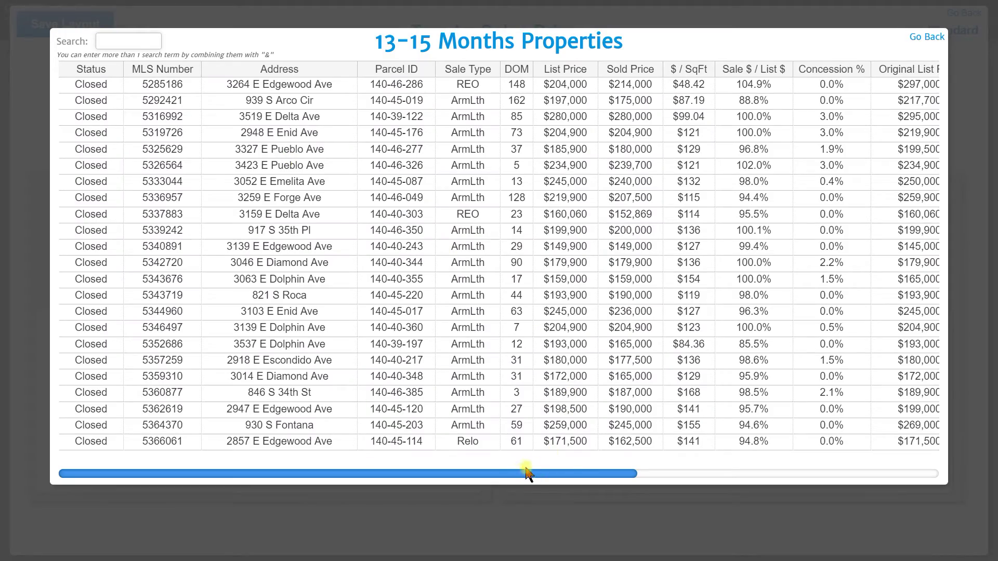
Go Back out of the 13-15 Months Properties list and the expanded chart
left_click_drag(508, 475, 473, 466)
left_click(919, 39)
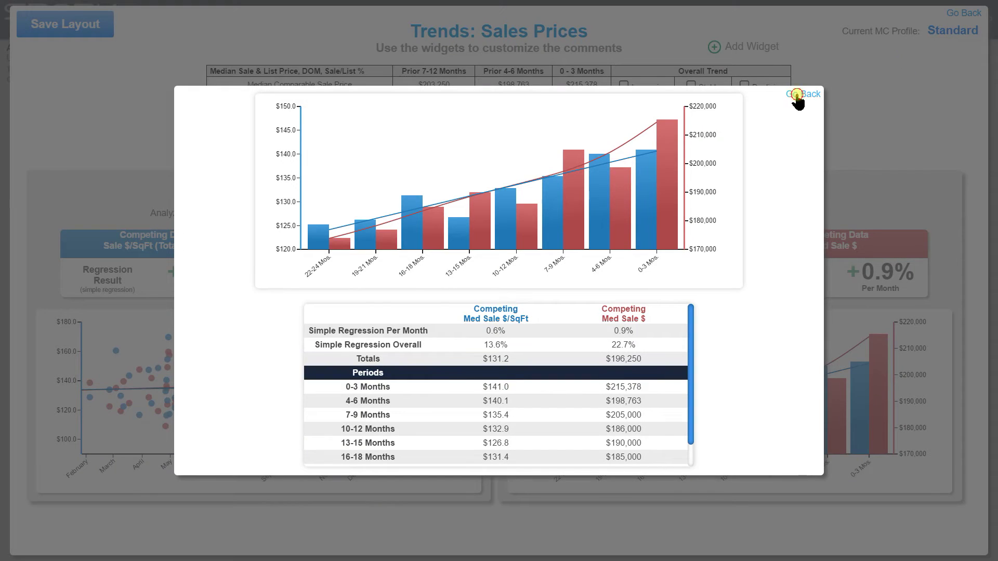
left_click(797, 96)
mouse_move(227, 372)
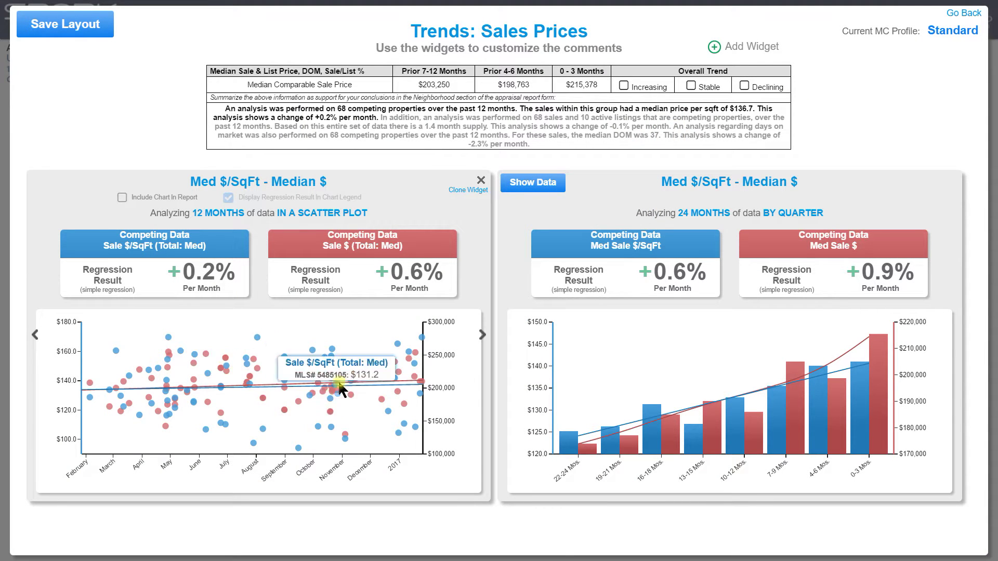
left_click(331, 359)
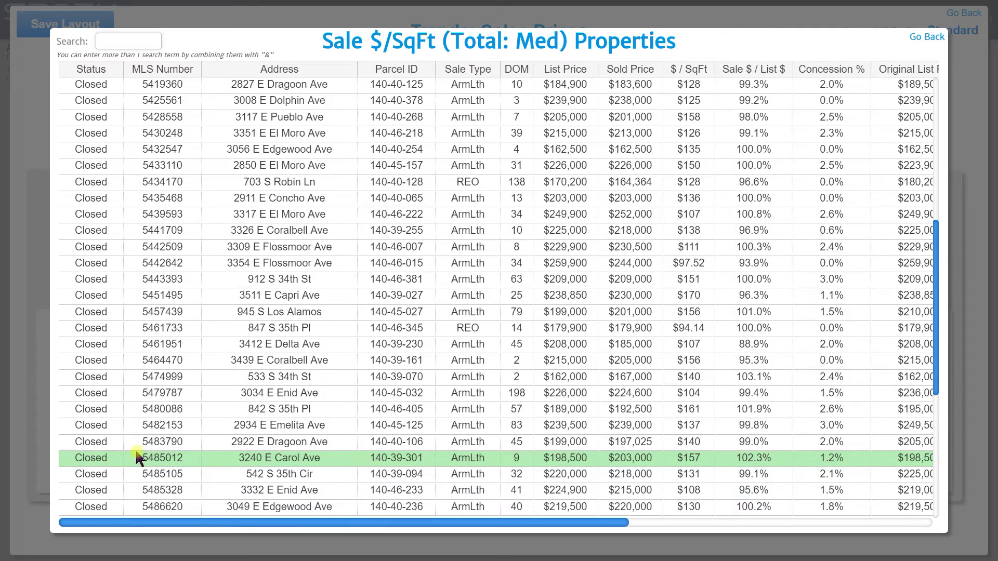
left_click(928, 37)
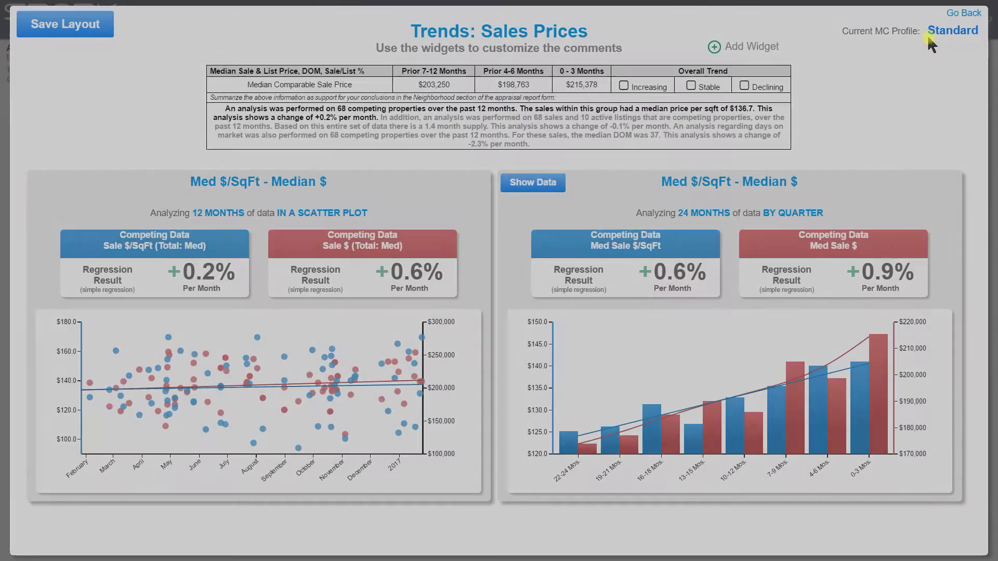
left_click(425, 355)
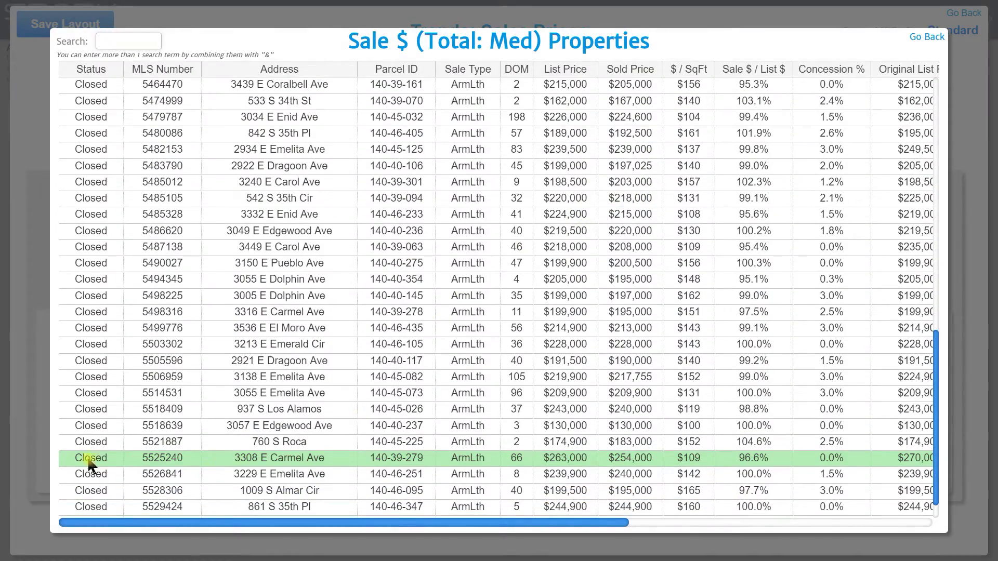
left_click(944, 37)
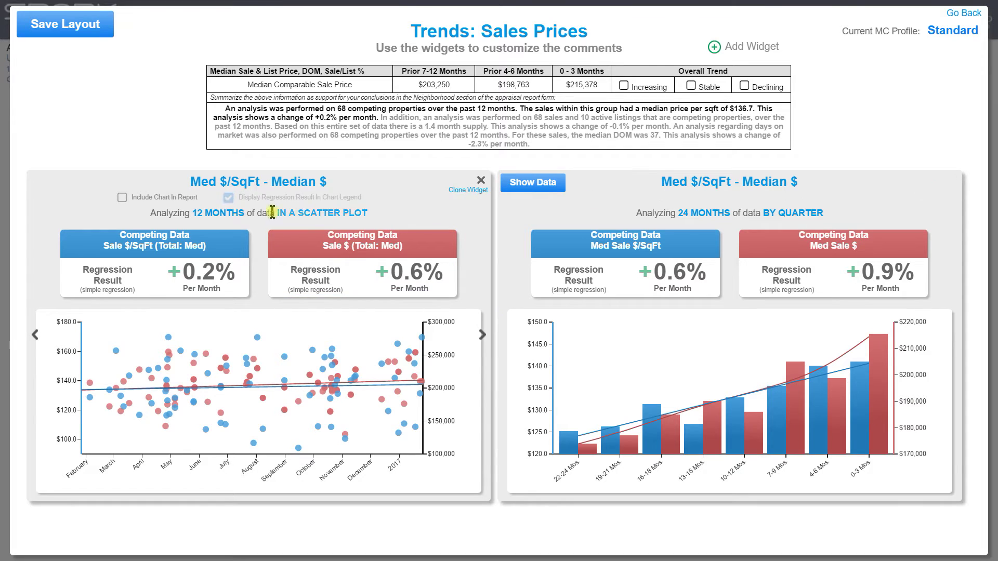
left_click(718, 214)
left_click(714, 215)
left_click(716, 254)
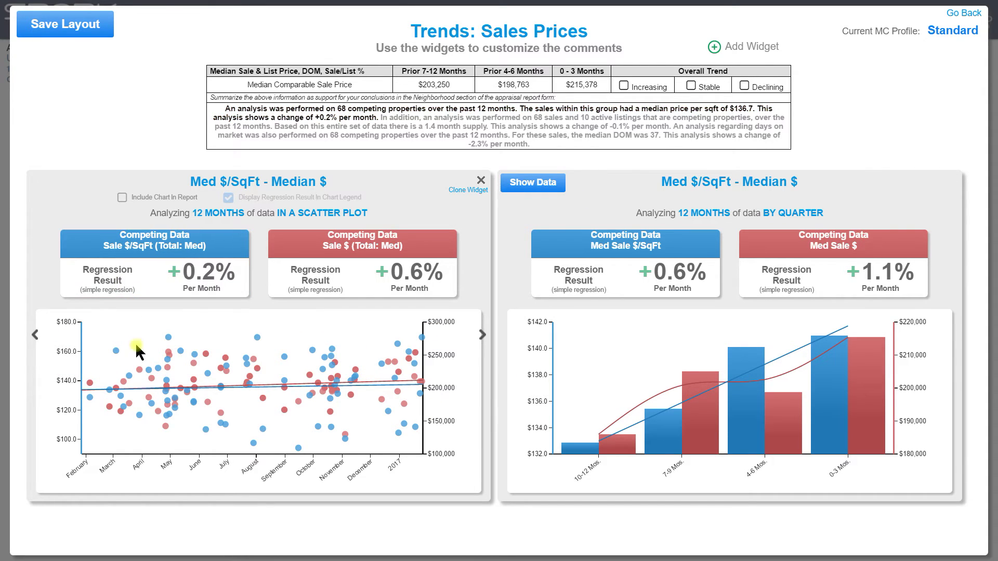
mouse_move(193, 391)
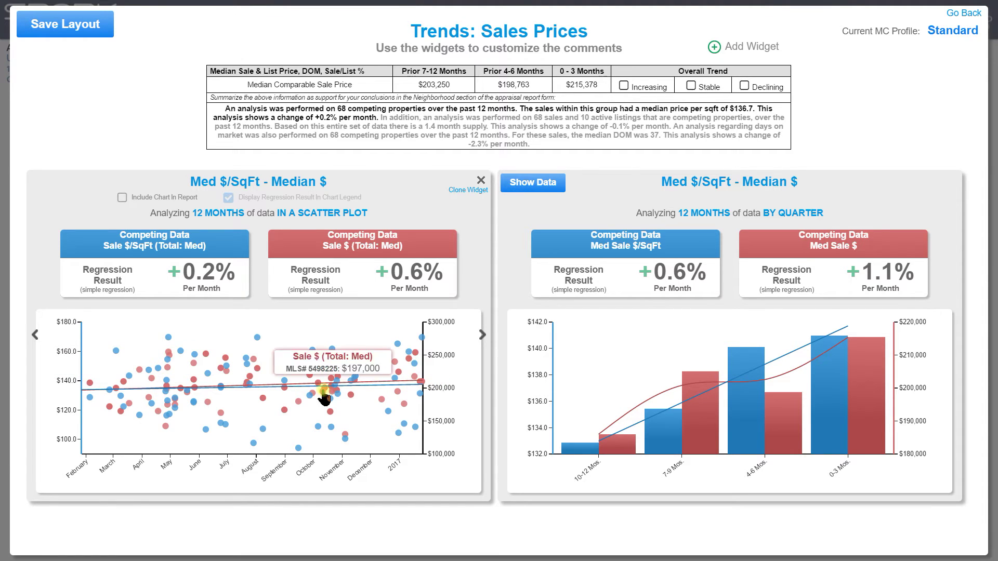
left_click(124, 257)
left_click(338, 286)
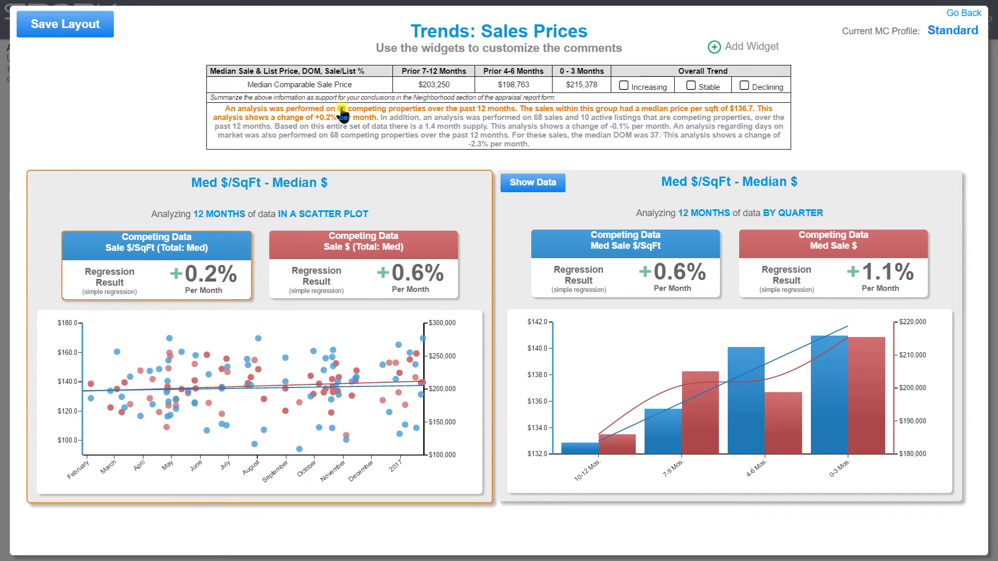
mouse_move(275, 375)
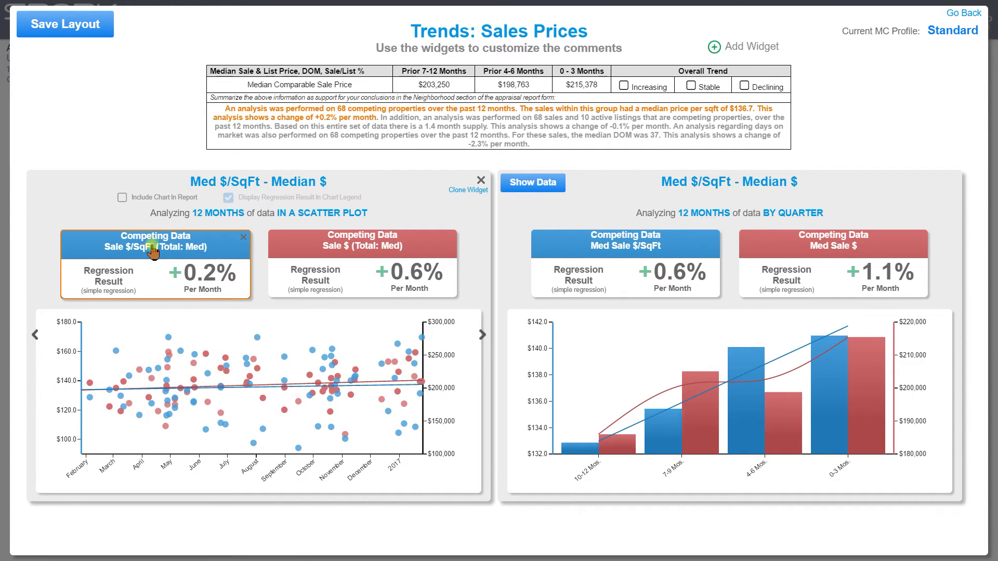
mouse_move(243, 284)
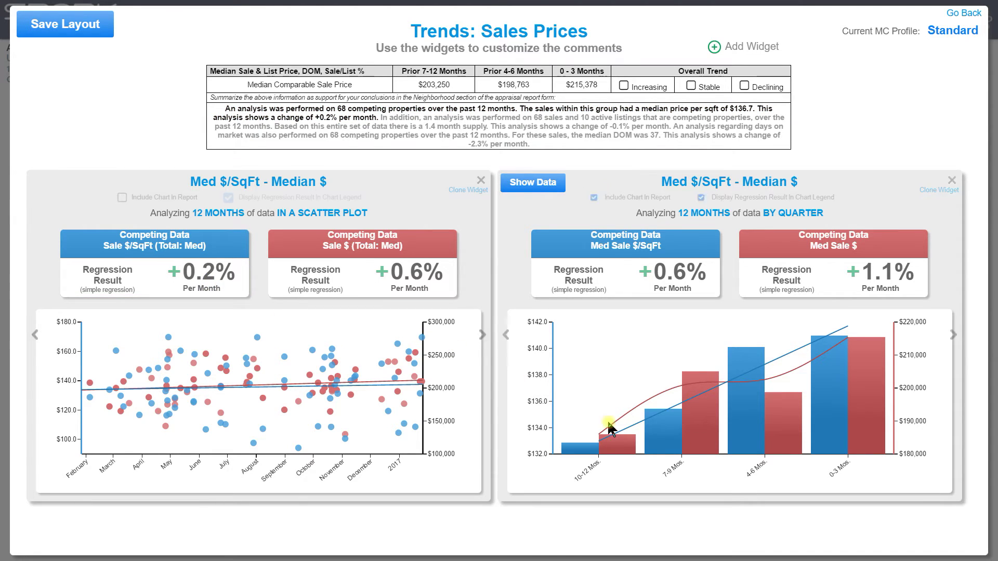
mouse_move(742, 359)
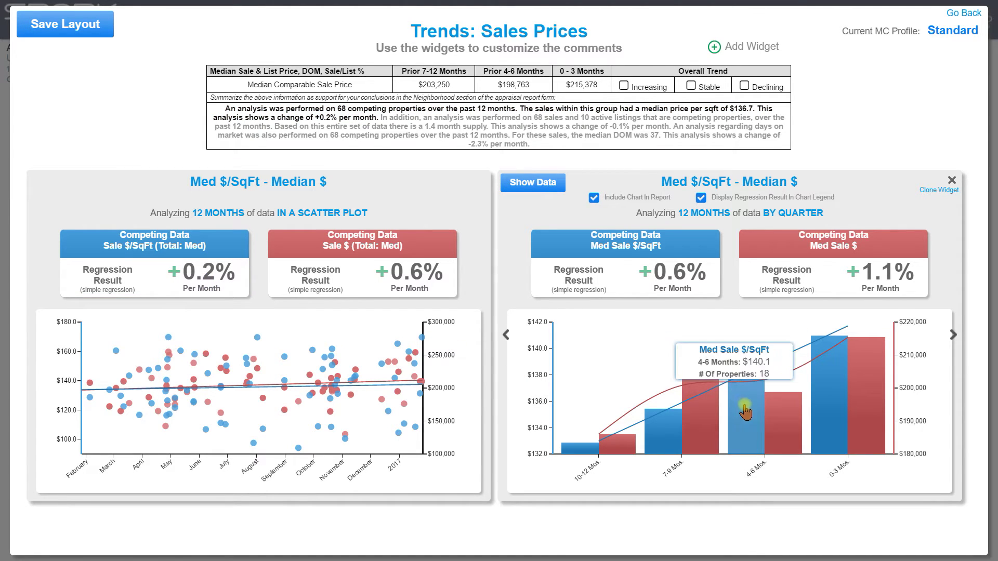
mouse_move(867, 409)
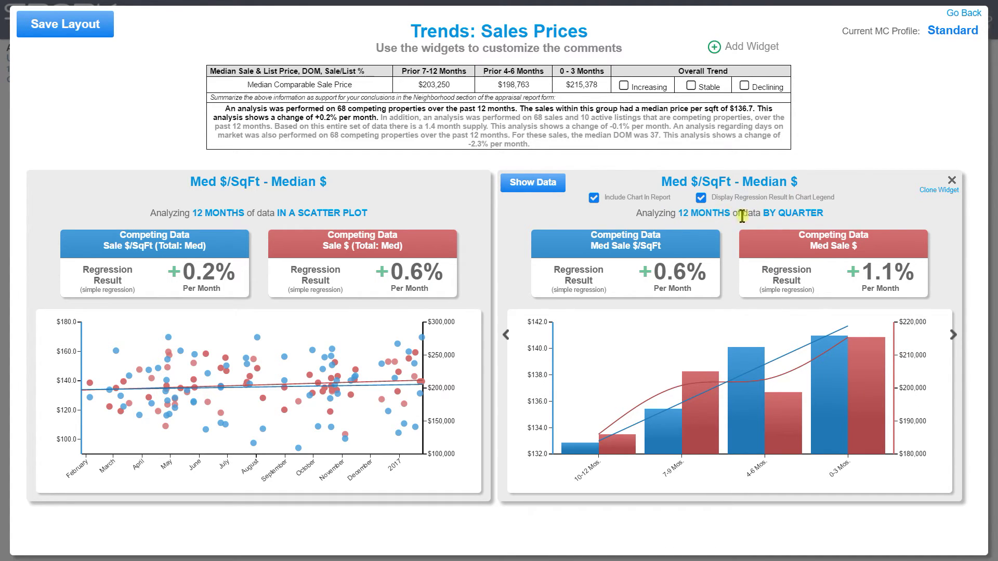
mouse_move(836, 424)
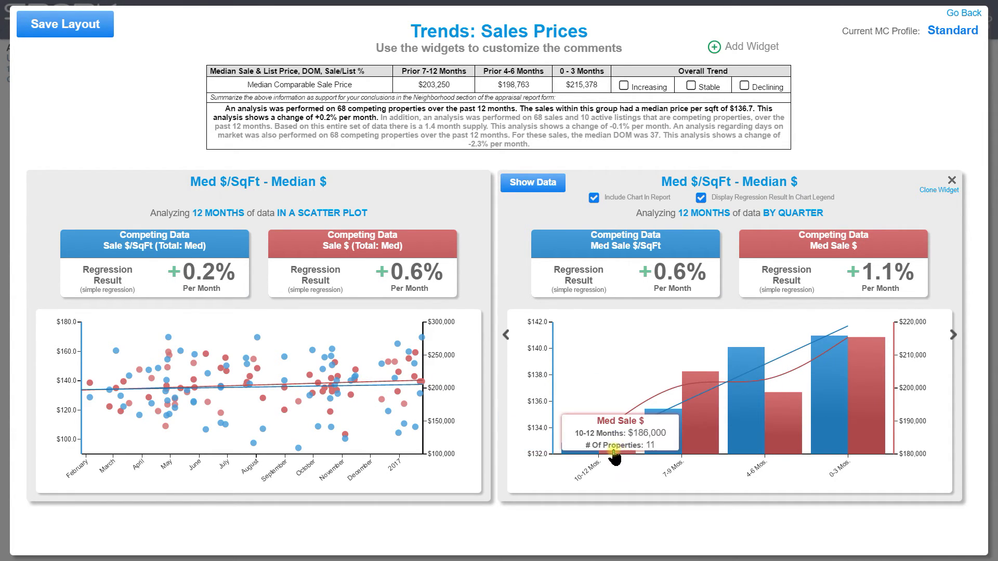
mouse_move(601, 446)
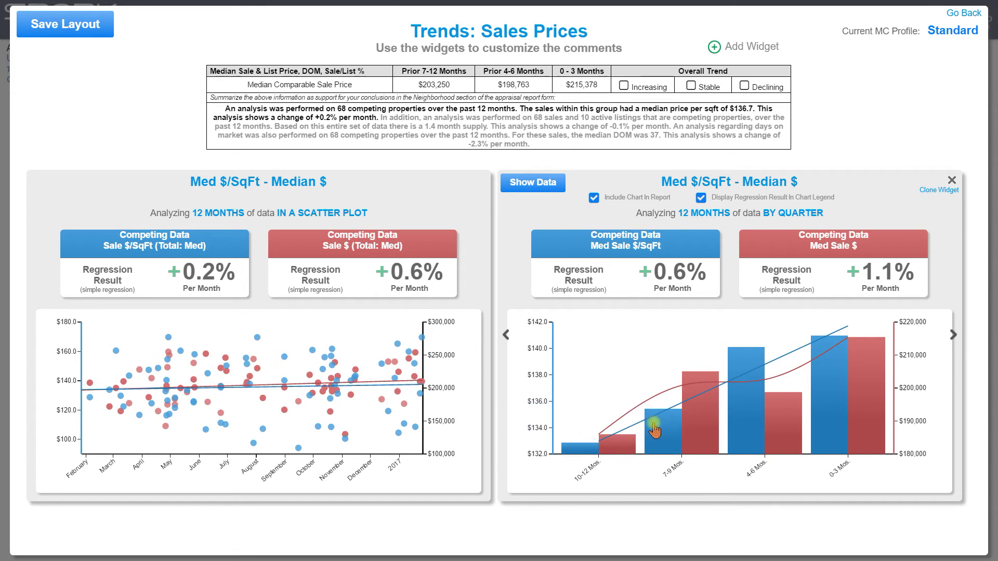
mouse_move(820, 388)
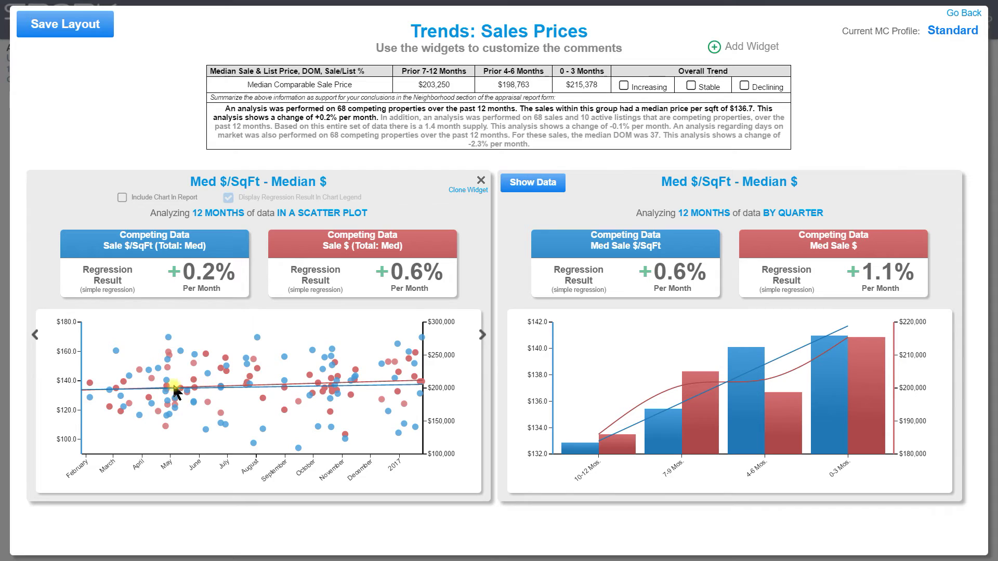
mouse_move(695, 398)
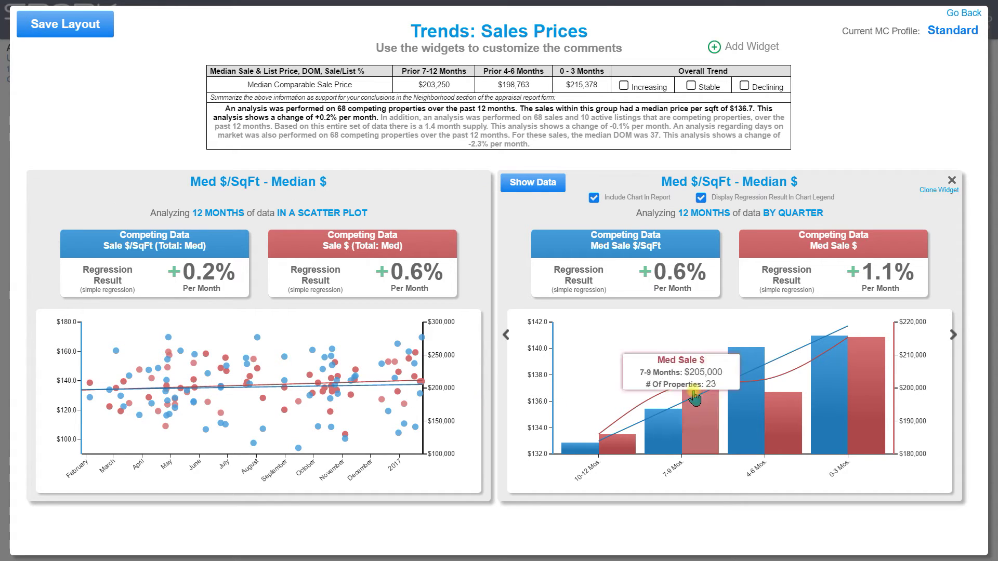
mouse_move(757, 384)
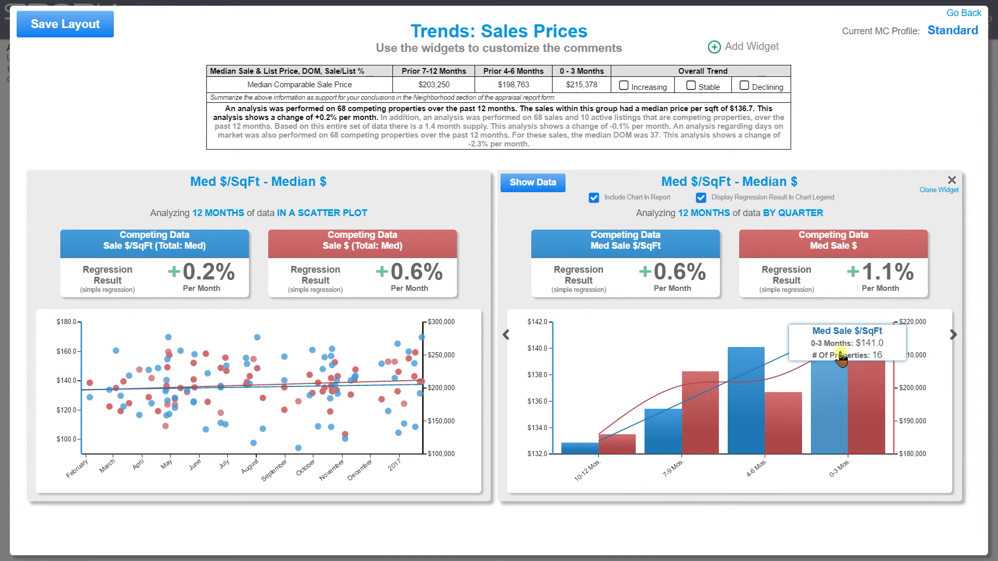
mouse_move(680, 425)
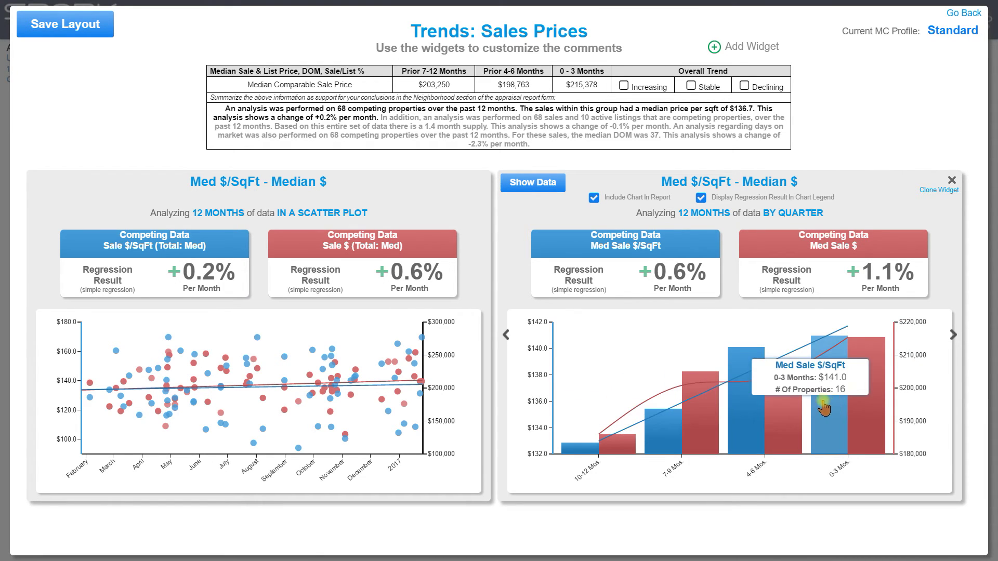
left_click(795, 217)
Switch the right Med $/SqFt widget to By Month; Month 9 shows $127.4/sqft, $201,700
left_click(794, 217)
left_click(794, 235)
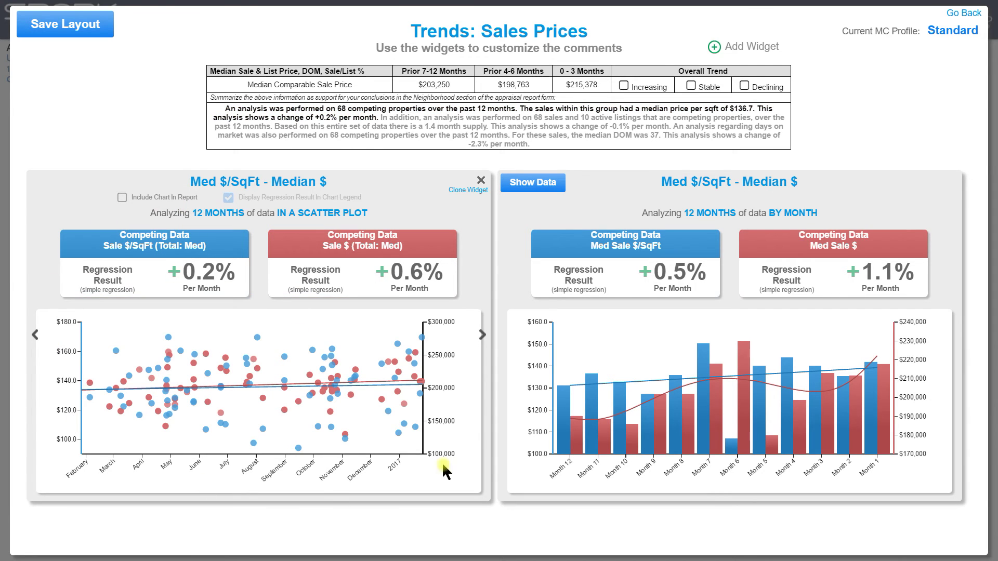
mouse_move(323, 374)
mouse_move(820, 394)
mouse_move(788, 384)
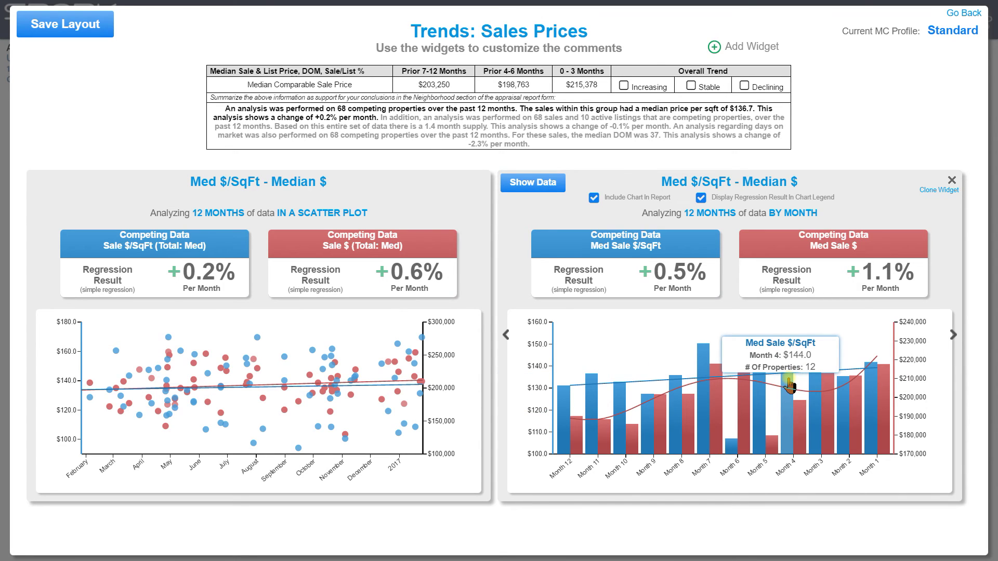
mouse_move(763, 385)
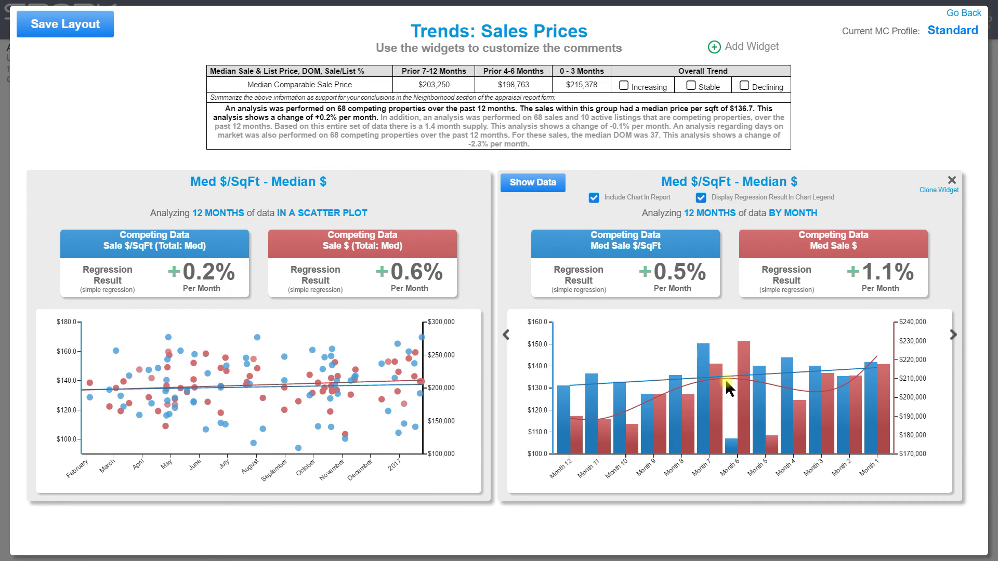
mouse_move(699, 402)
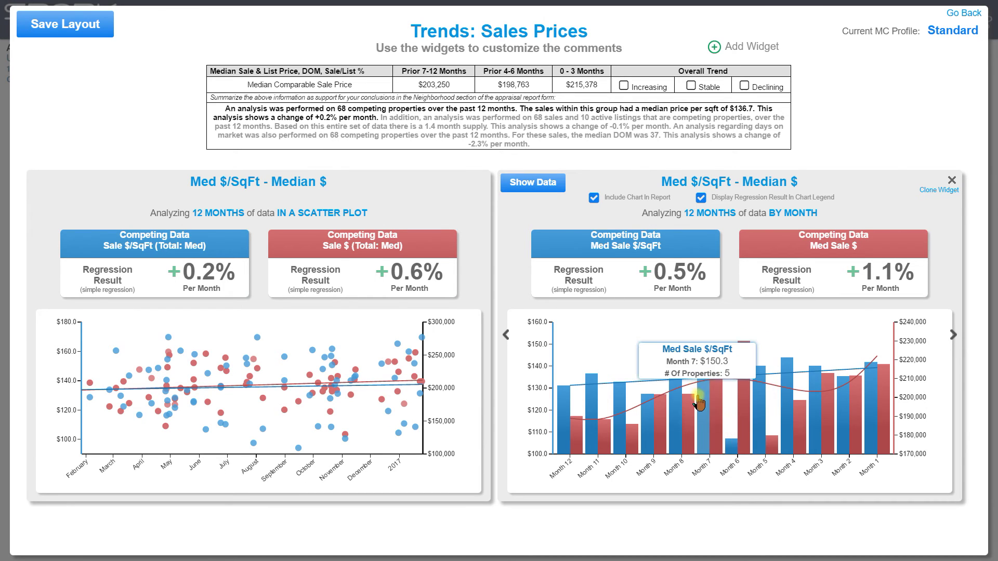
mouse_move(682, 418)
mouse_move(650, 430)
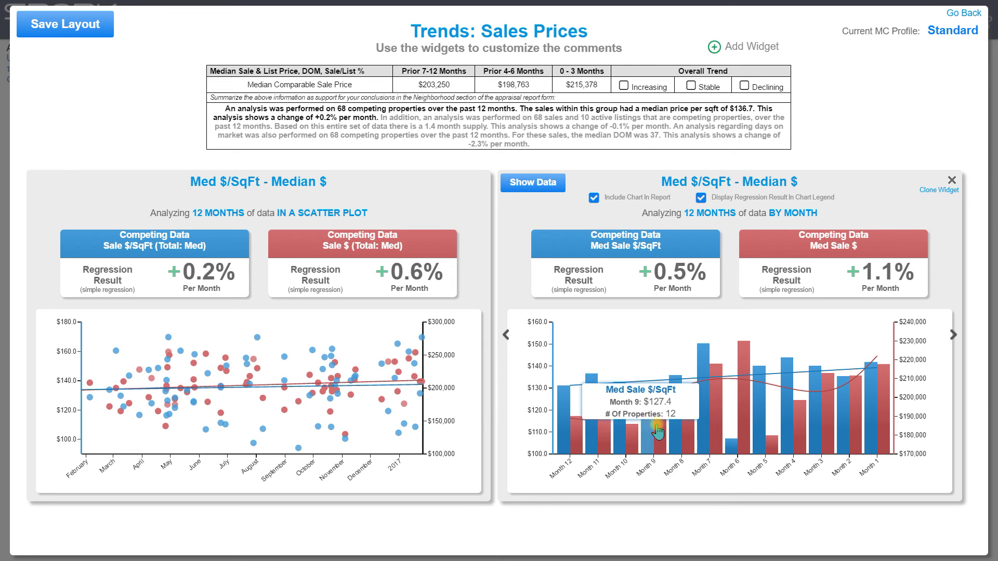
mouse_move(732, 452)
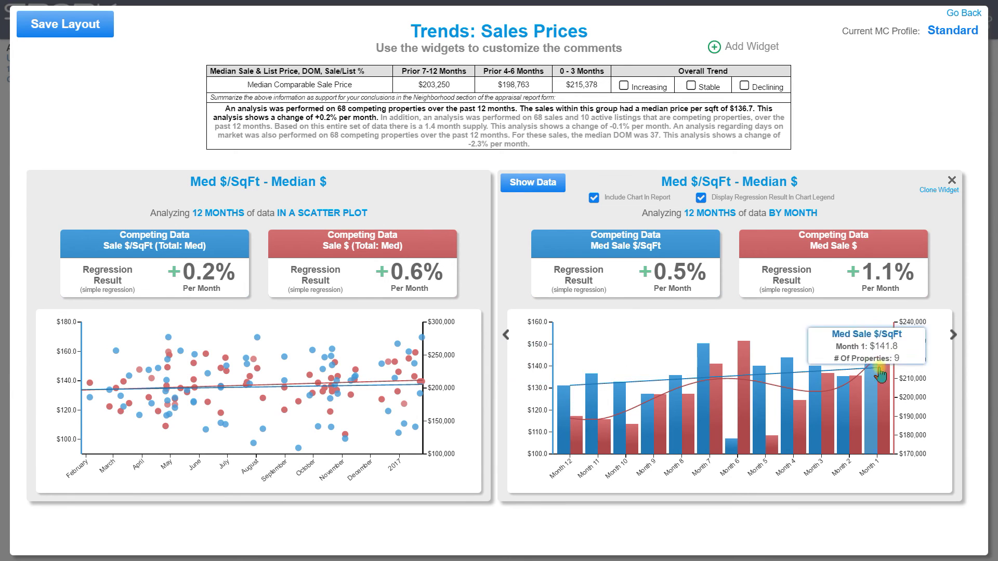
mouse_move(771, 425)
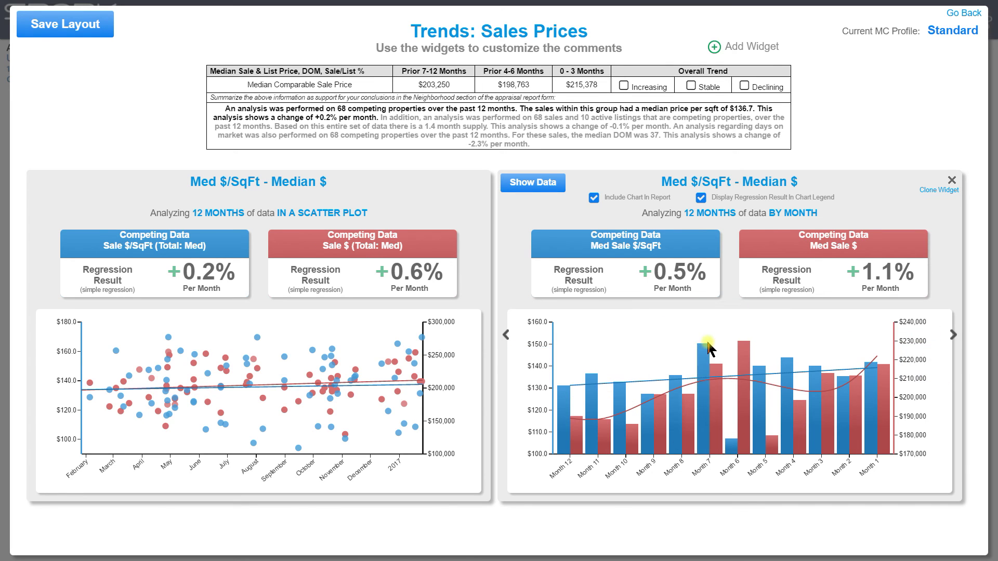
mouse_move(651, 410)
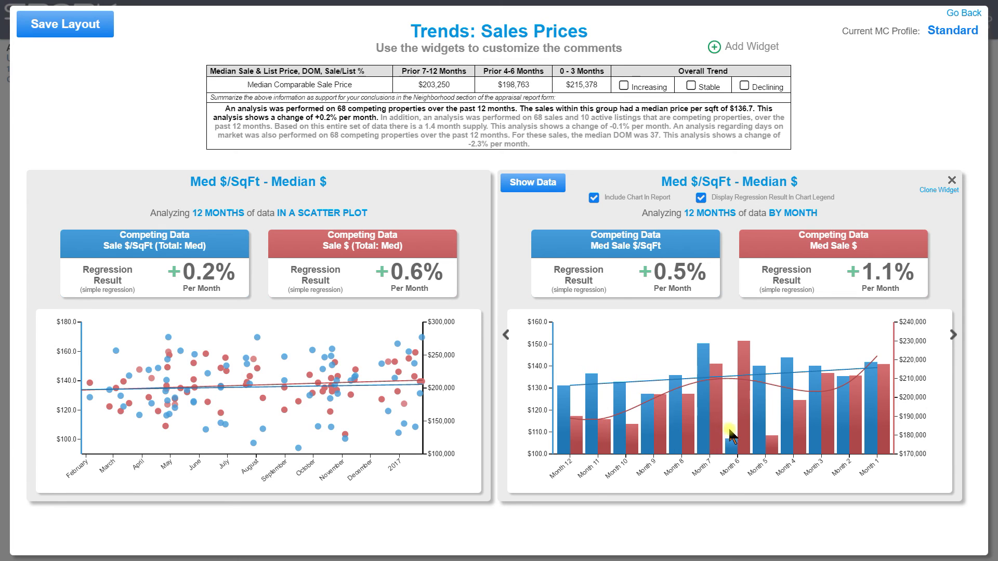